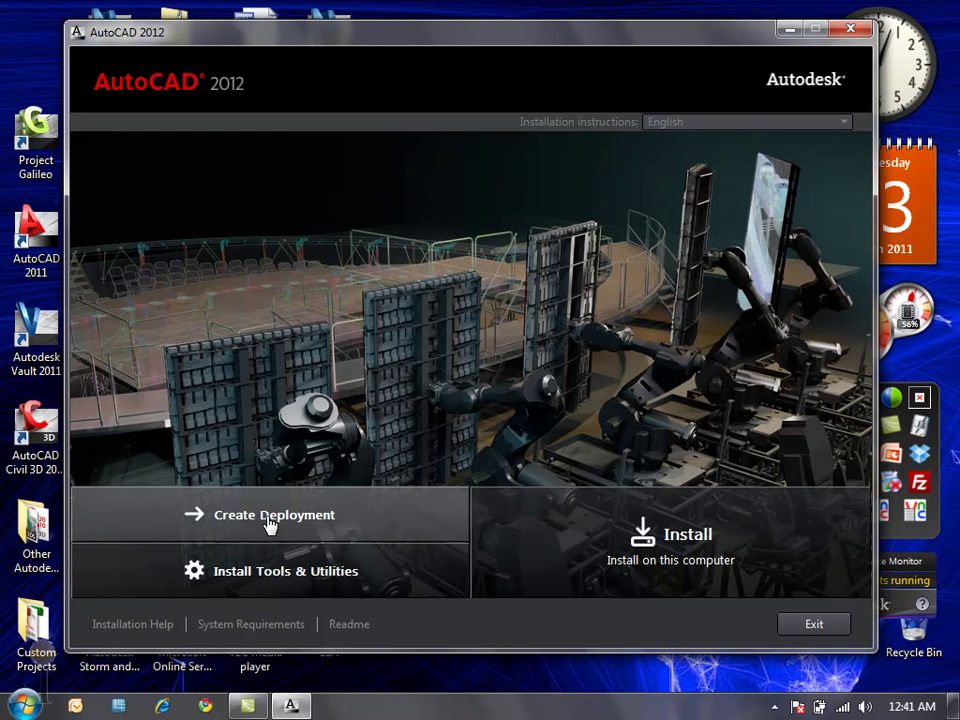
Step: Start a new deployment, bringing up the 'AutoCAD 2012 64-bit Company Standard' configuration page
{"action": "left_click", "coordinate": [270, 525]}
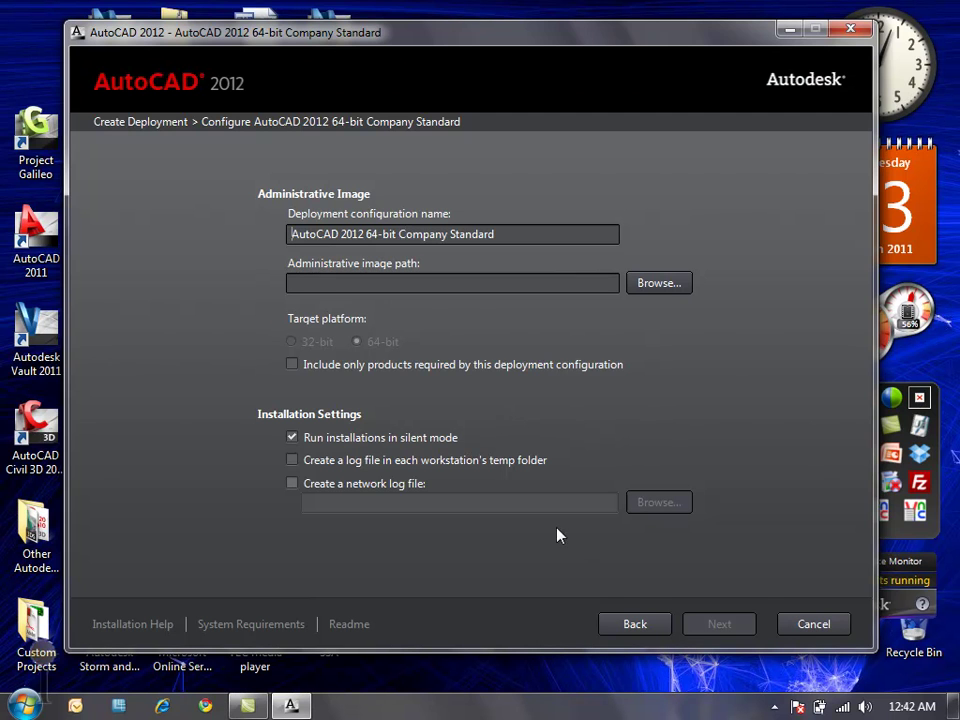
Step: Under Tools & Utilities, select Network License Manager, CAD Manager Tools and Content Service, then open Content Service settings
{"action": "left_click", "coordinate": [642, 632]}
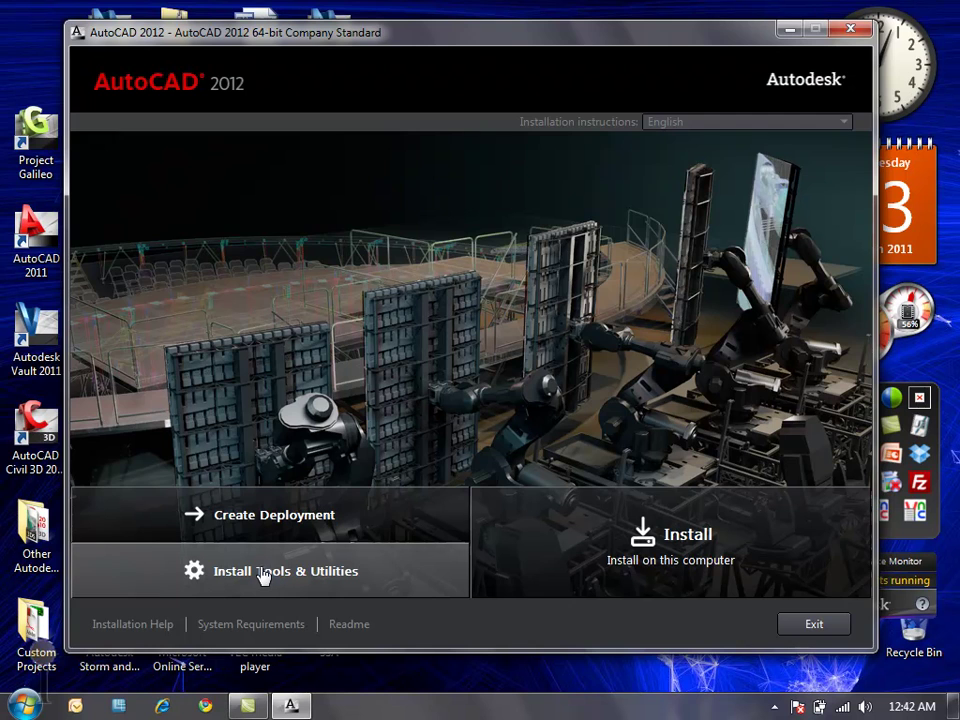
{"action": "left_click", "coordinate": [263, 572]}
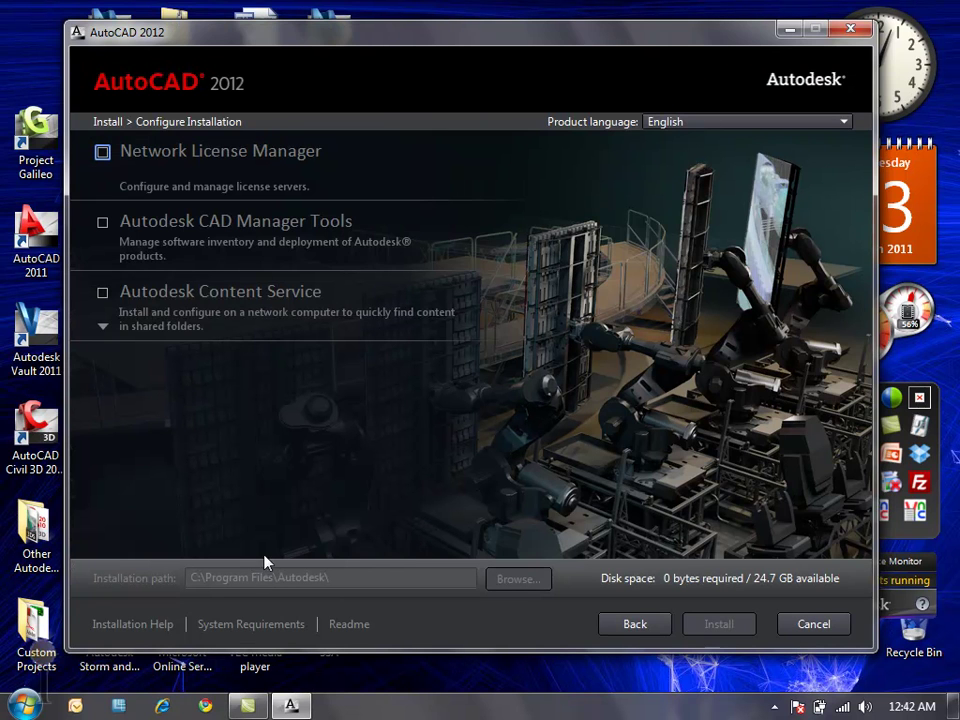
{"action": "left_click", "coordinate": [103, 155]}
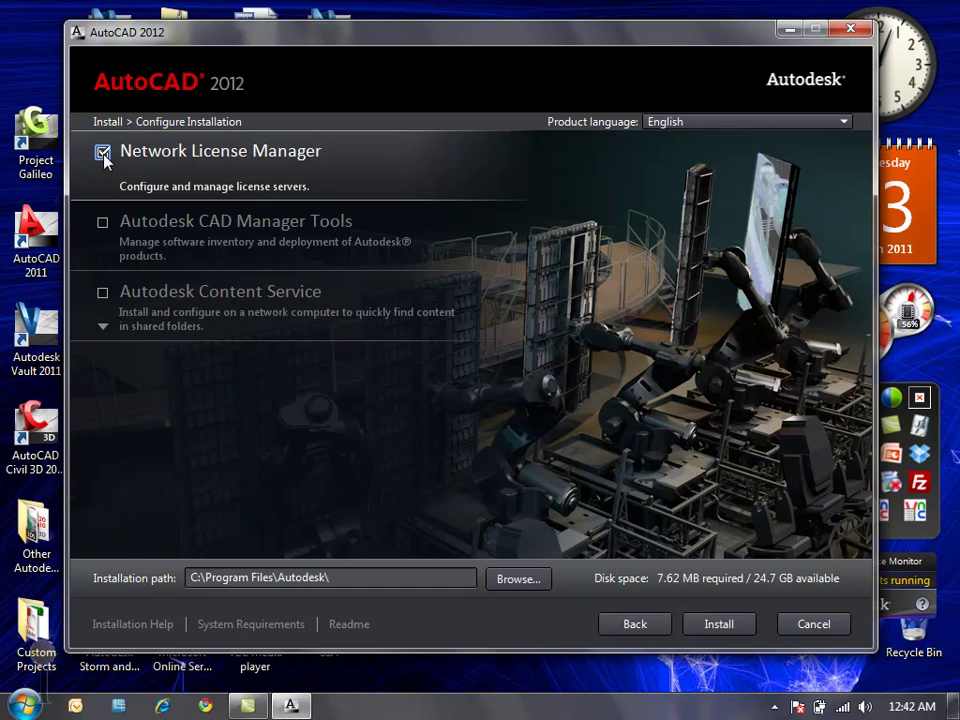
{"action": "left_click", "coordinate": [103, 224]}
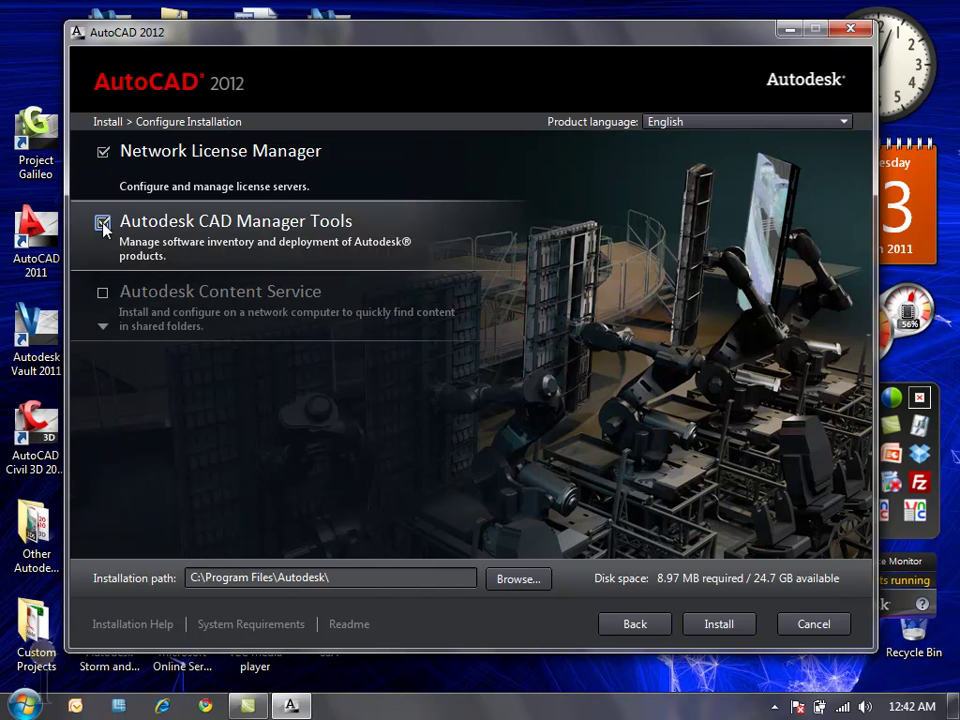
{"action": "left_click", "coordinate": [103, 294]}
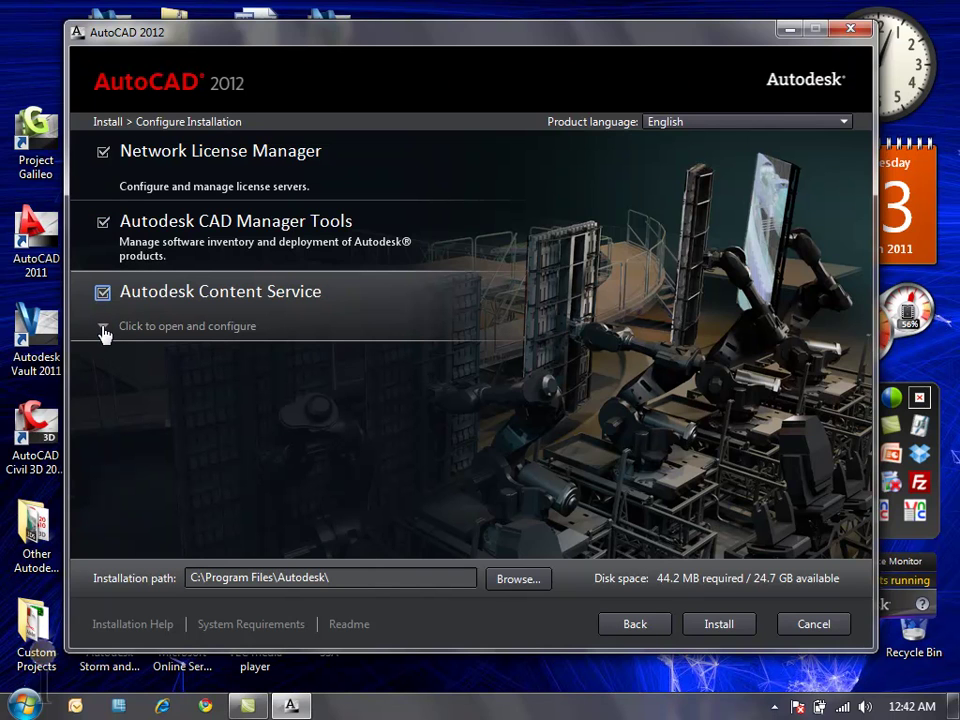
{"action": "left_click", "coordinate": [102, 328]}
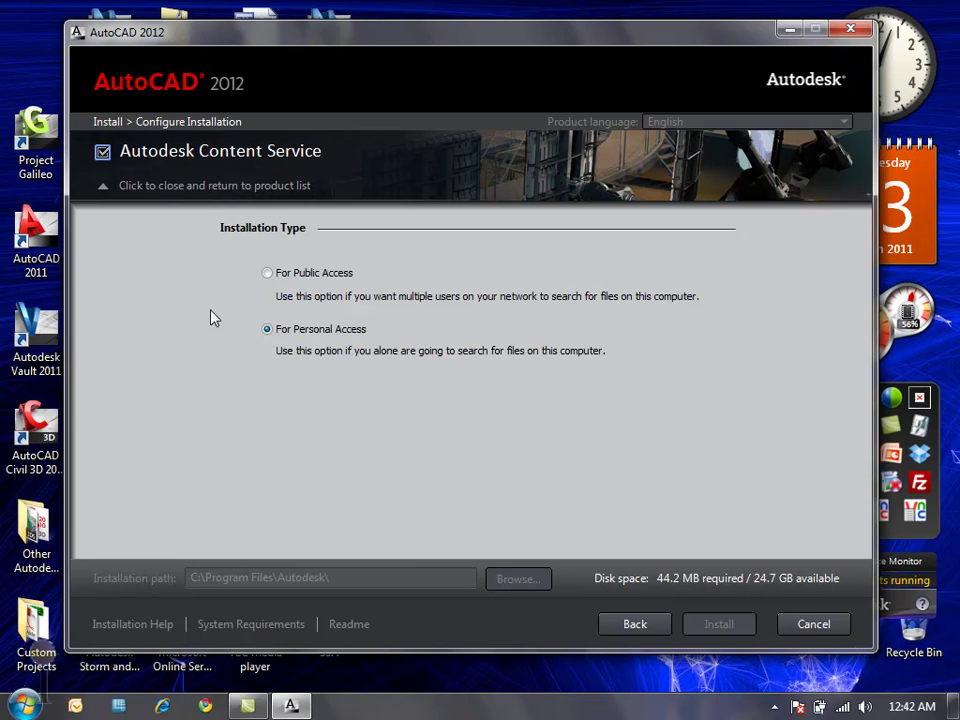
Step: Try Public Access for Content Service, revert to Personal Access, and close its settings
{"action": "left_click", "coordinate": [267, 274]}
{"action": "left_click", "coordinate": [267, 330]}
{"action": "left_click", "coordinate": [102, 193]}
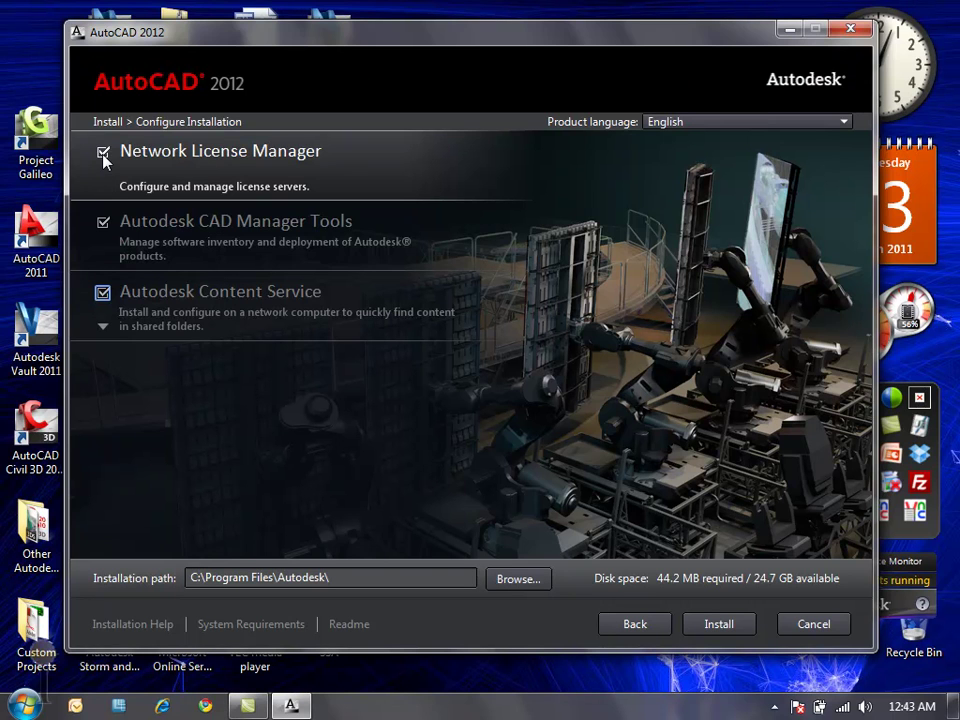
Step: Untick Network License Manager and go back to the installer's start screen
{"action": "left_click", "coordinate": [103, 155]}
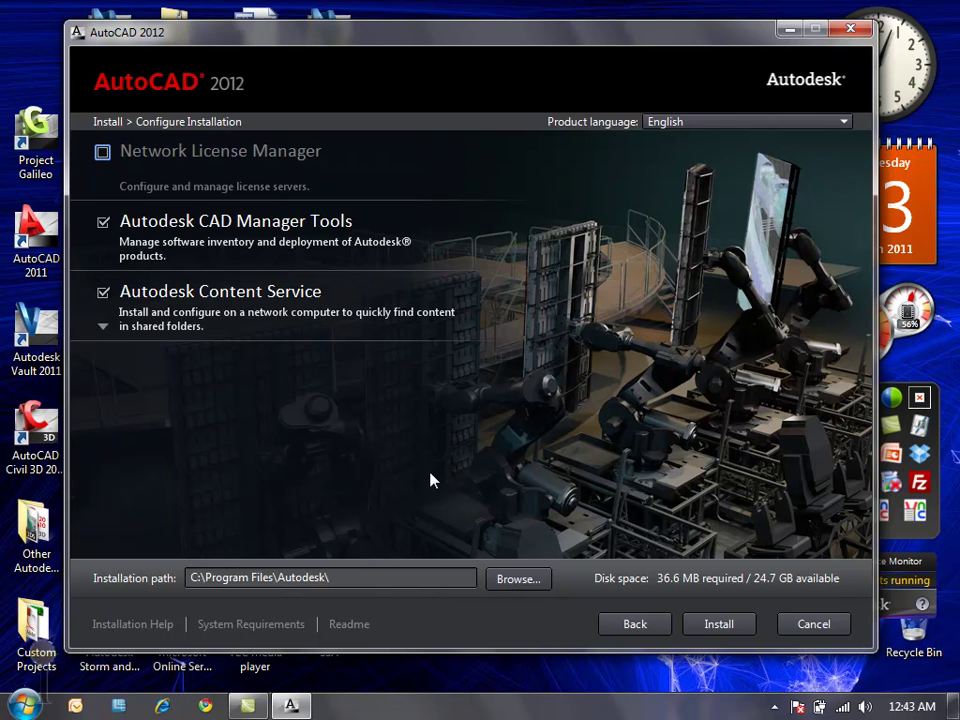
{"action": "left_click", "coordinate": [635, 623]}
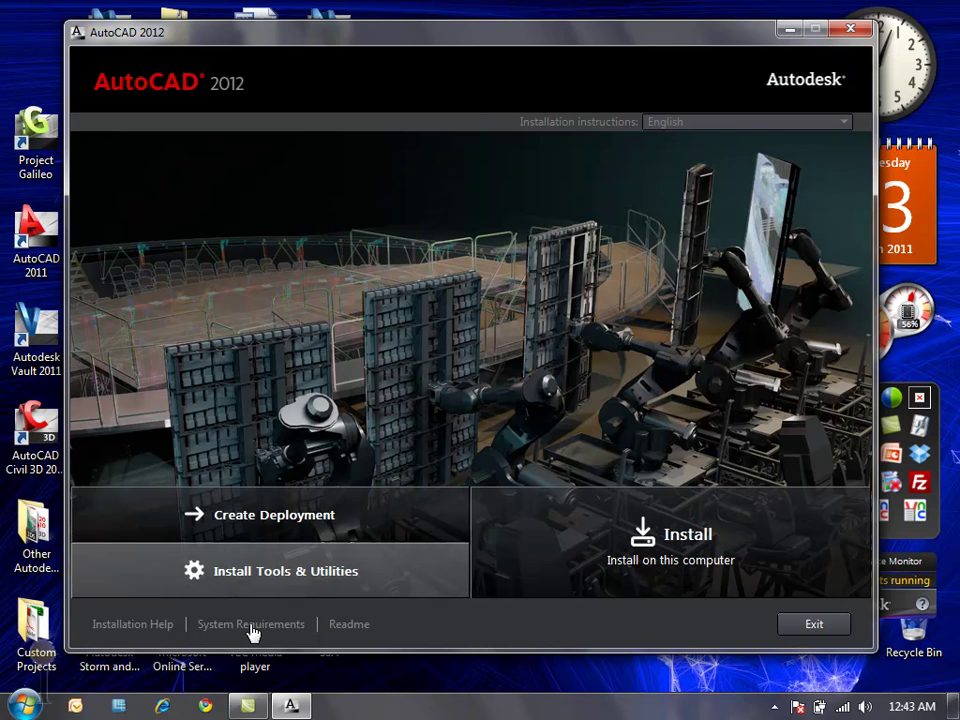
Step: Open Installation Help, then its Installation and Deployment FAQ in Chrome
{"action": "left_click", "coordinate": [163, 626]}
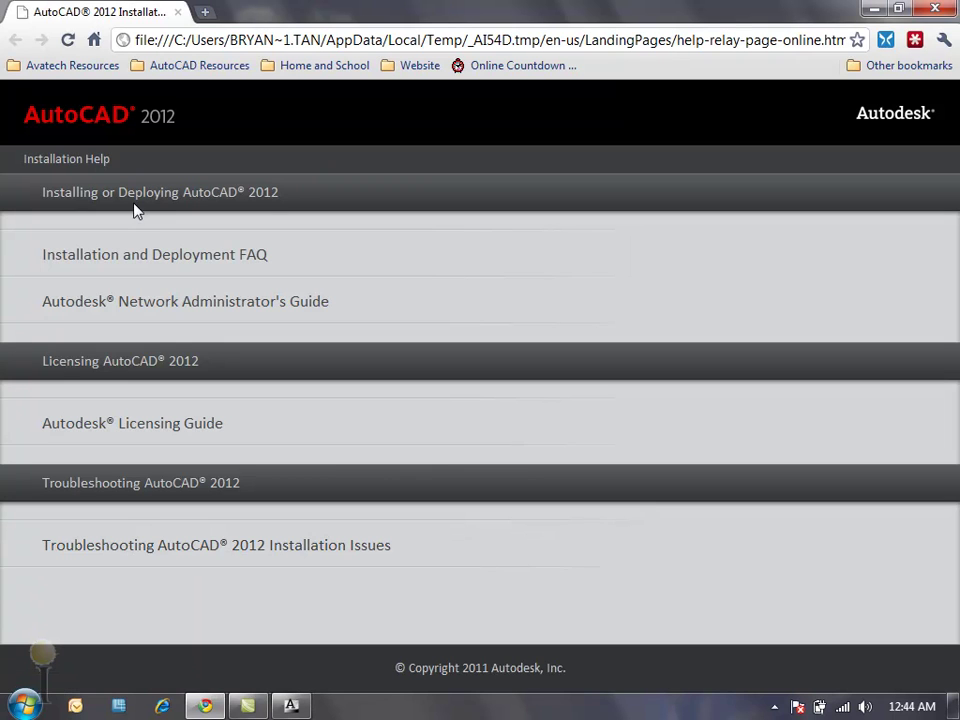
{"action": "left_click", "coordinate": [126, 256]}
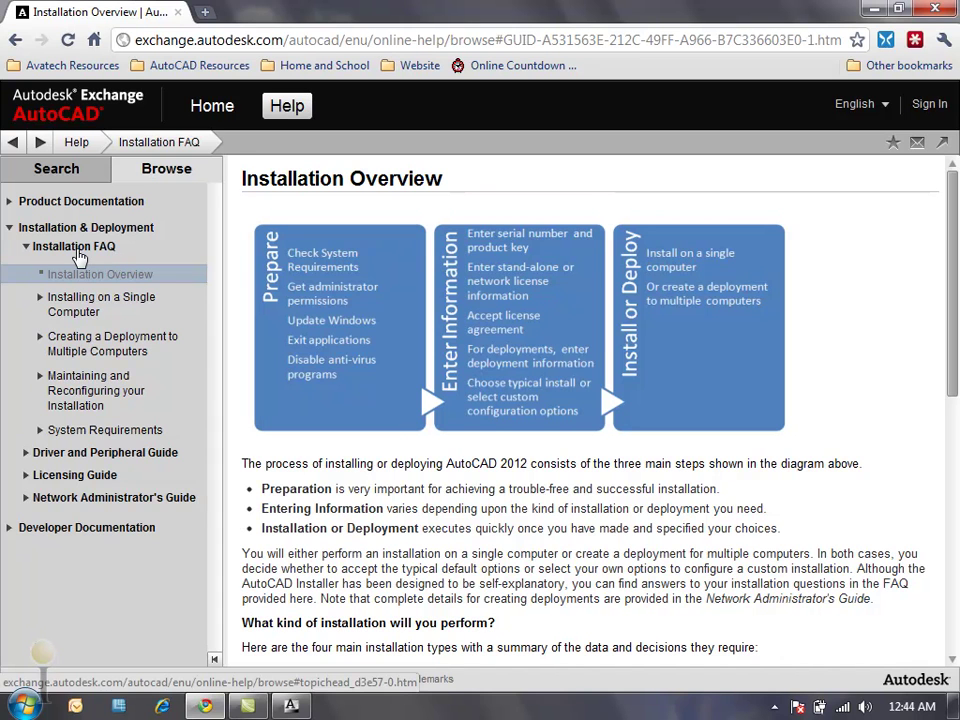
Step: Expand Product Documentation in the Browse tree and open the AutoCAD Readme topic
{"action": "left_click", "coordinate": [78, 250]}
{"action": "left_click", "coordinate": [10, 203]}
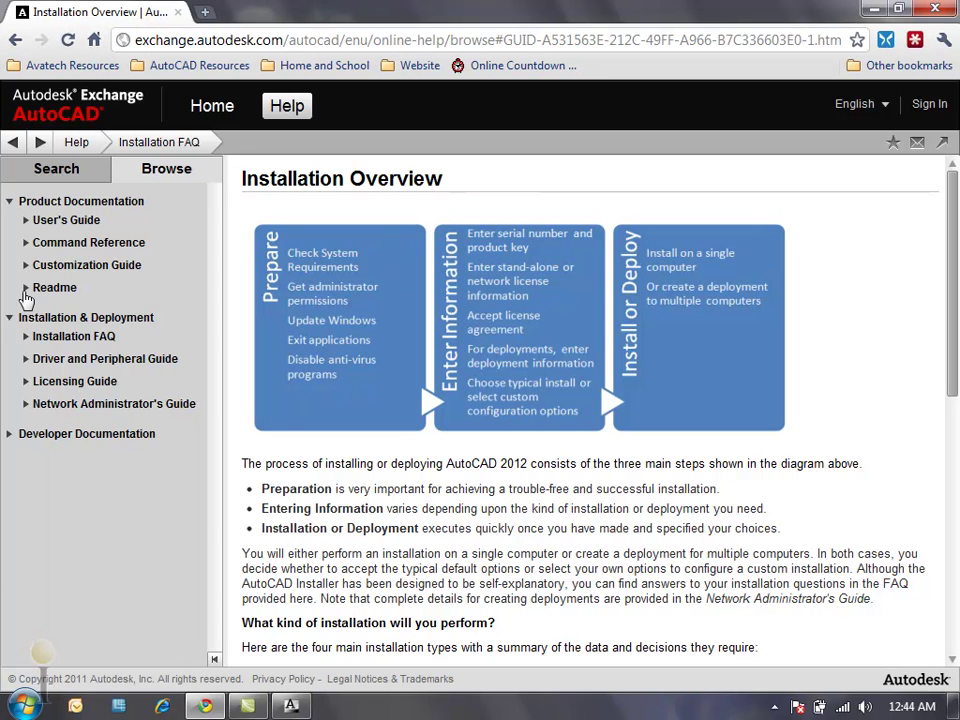
{"action": "left_click", "coordinate": [26, 288]}
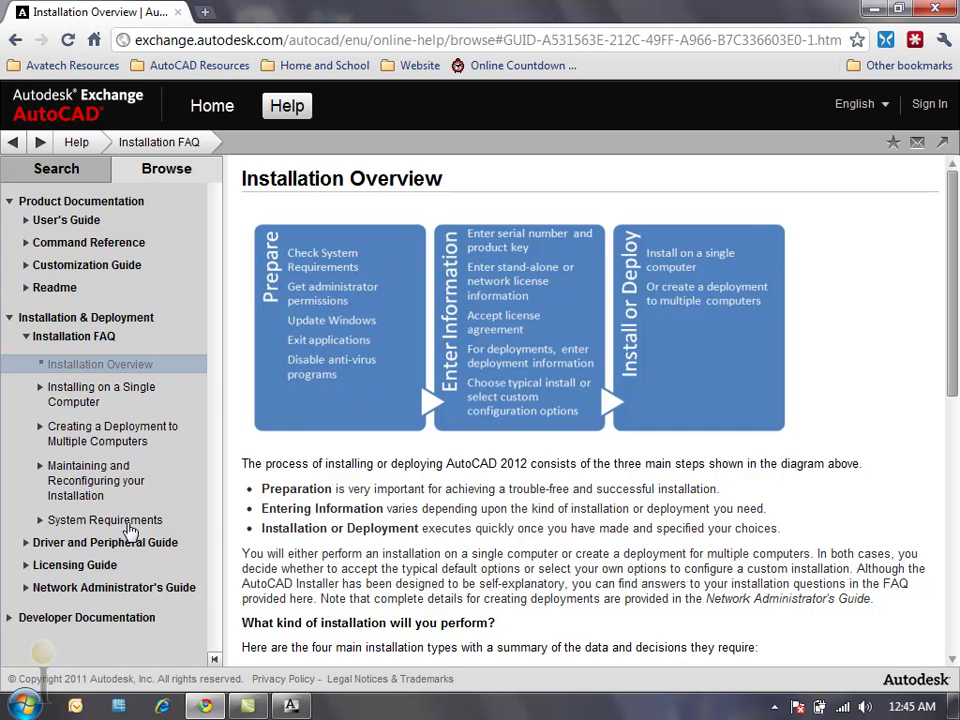
{"action": "left_click", "coordinate": [55, 290]}
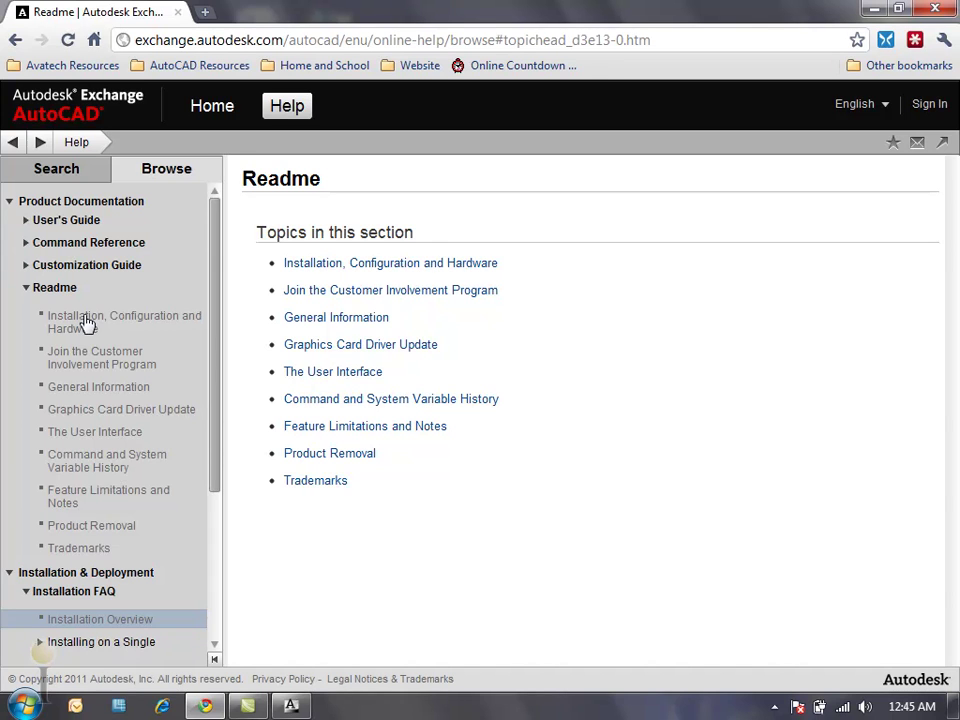
Step: Open the AutoCAD 2012 System Requirements for 64-bit workstations
{"action": "left_click", "coordinate": [27, 289]}
{"action": "left_click", "coordinate": [104, 521]}
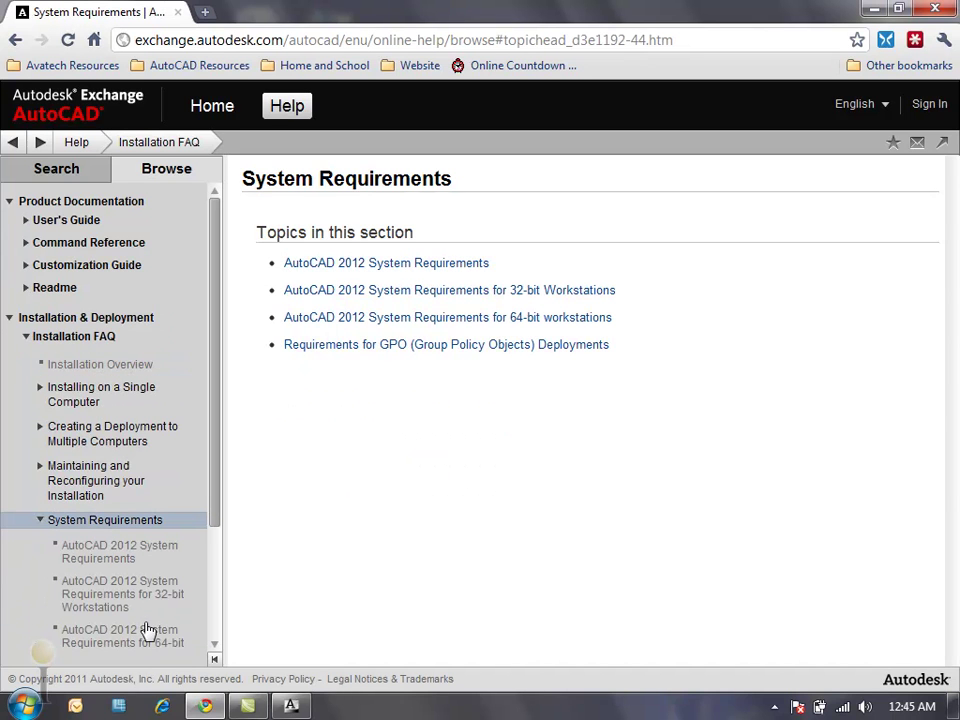
{"action": "left_click", "coordinate": [380, 328]}
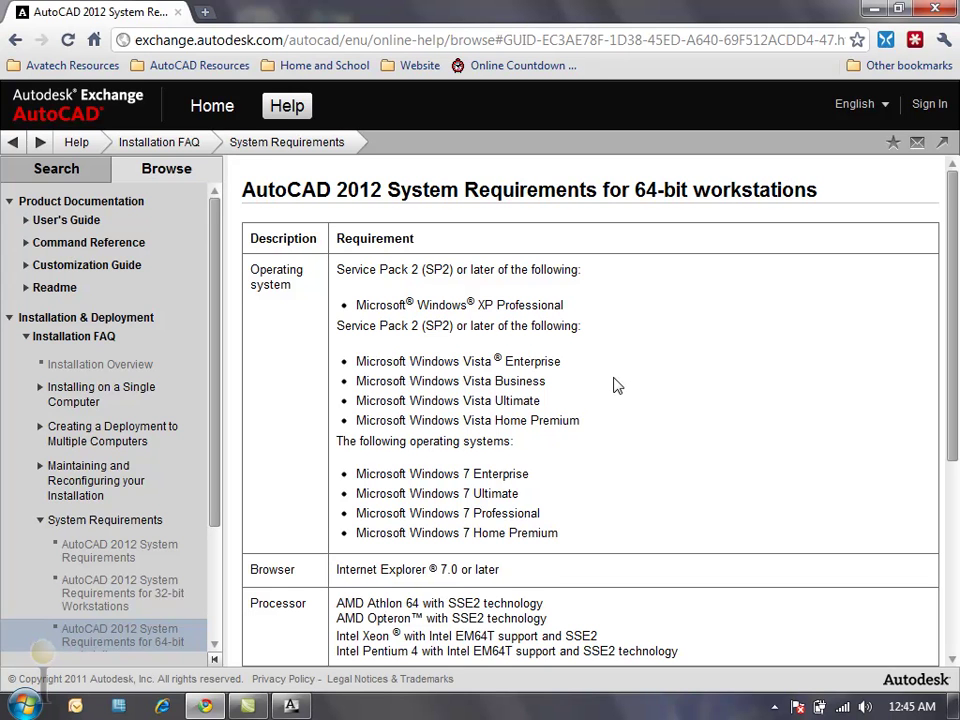
Step: Scroll to the memory entry and highlight the '8GB Recommended' note
{"action": "scroll", "coordinate": [617, 385], "scroll_direction": "down", "scroll_amount": 2}
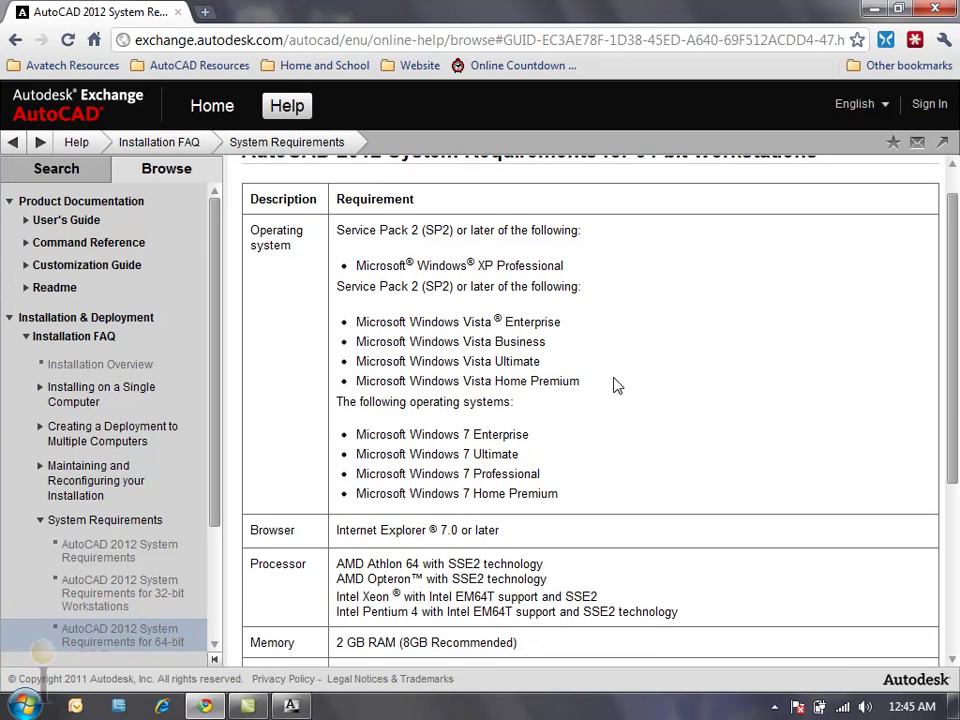
{"action": "scroll", "coordinate": [617, 385], "scroll_direction": "down", "scroll_amount": 1}
{"action": "scroll", "coordinate": [617, 387], "scroll_direction": "down", "scroll_amount": 3}
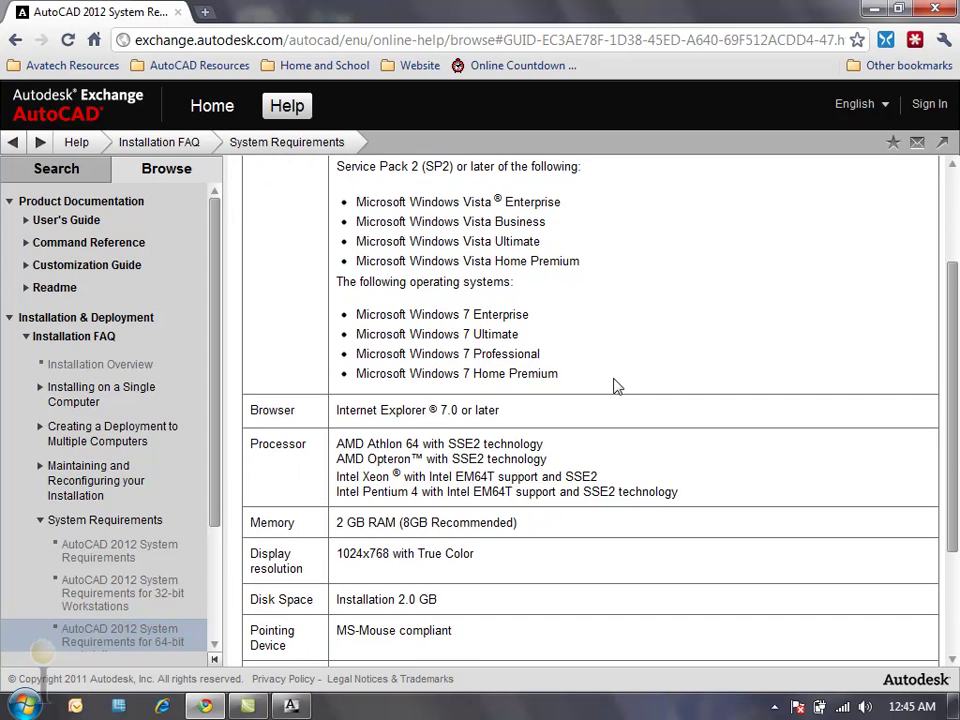
{"action": "scroll", "coordinate": [617, 387], "scroll_direction": "down", "scroll_amount": 3}
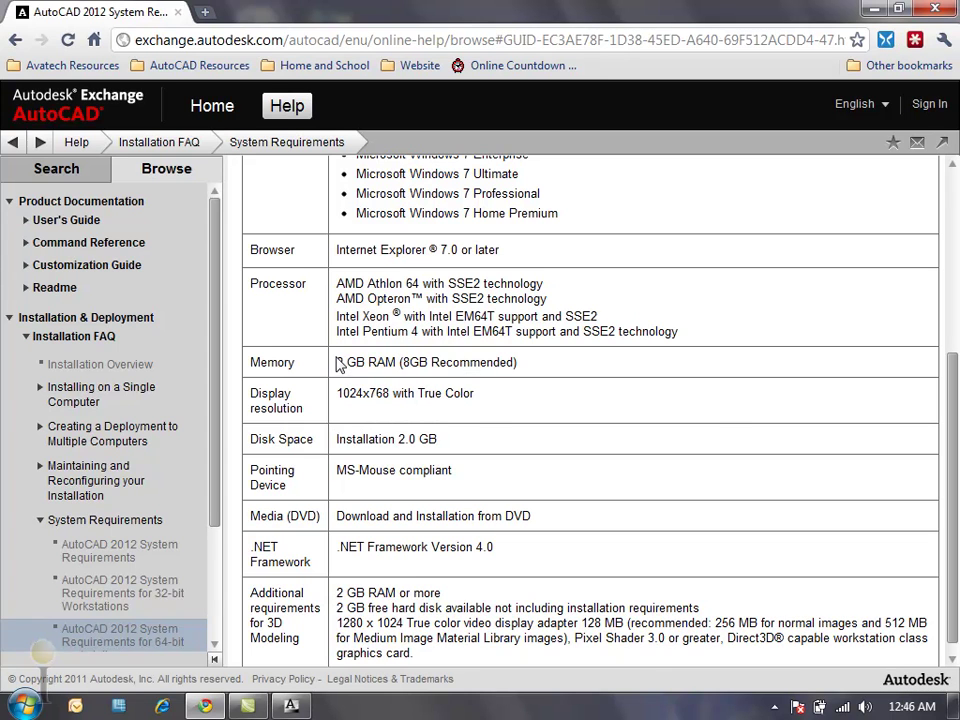
{"action": "left_click_drag", "start_coordinate": [337, 365], "coordinate": [364, 370]}
{"action": "left_click_drag", "start_coordinate": [401, 365], "coordinate": [514, 365]}
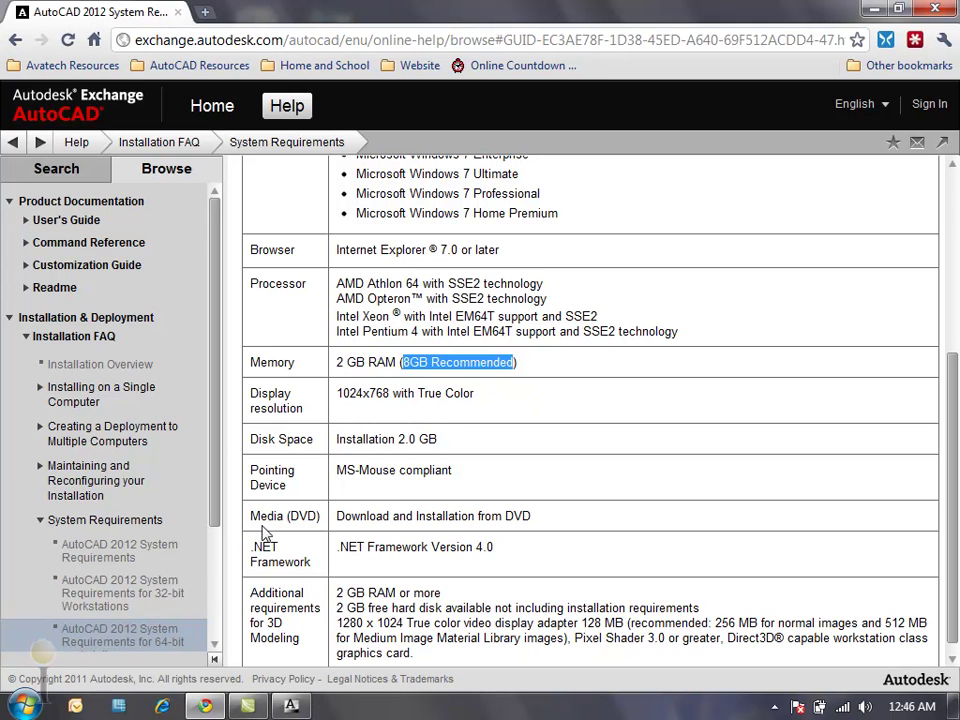
Step: Open the 32-bit workstation requirements and highlight the '4 GB Recommended' memory note
{"action": "left_click", "coordinate": [134, 594]}
{"action": "scroll", "coordinate": [613, 392], "scroll_direction": "down", "scroll_amount": 3}
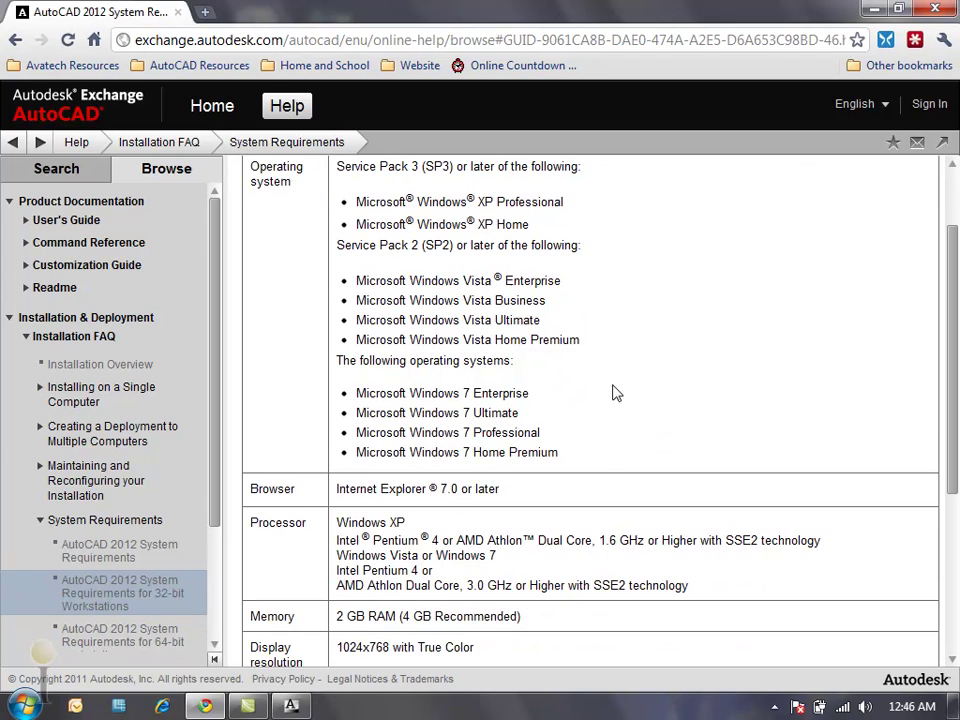
{"action": "scroll", "coordinate": [613, 392], "scroll_direction": "down", "scroll_amount": 1}
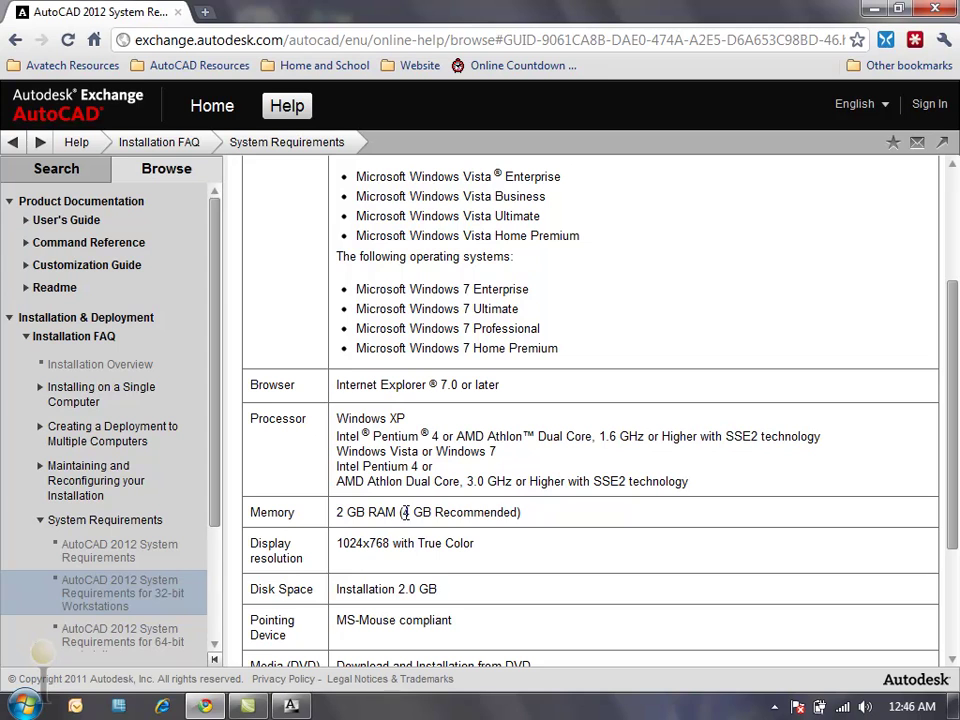
{"action": "left_click_drag", "start_coordinate": [405, 512], "coordinate": [517, 514]}
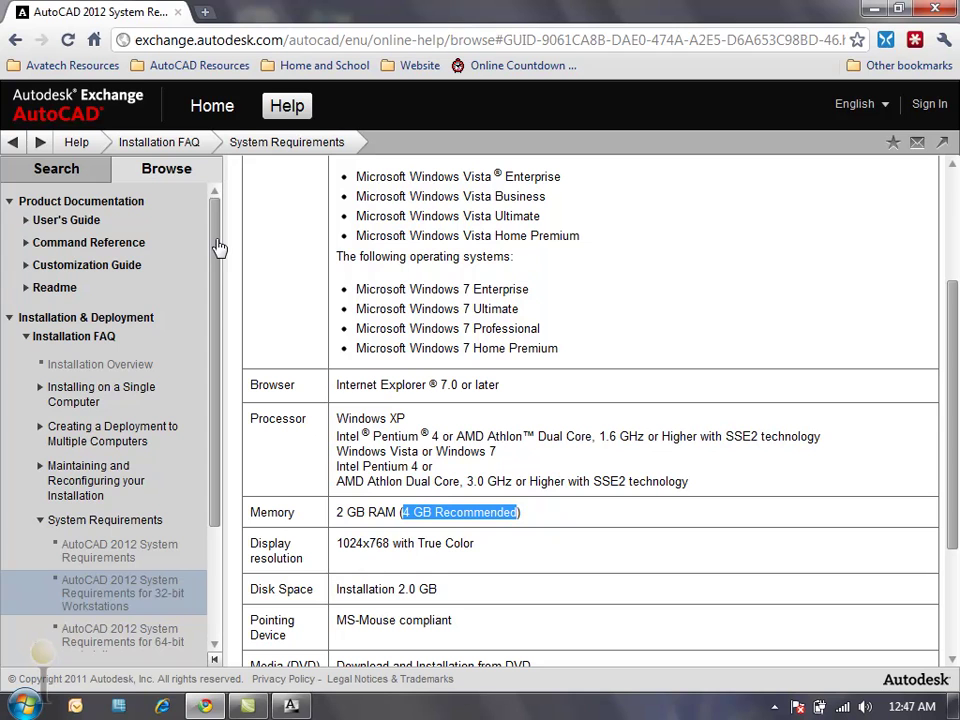
{"action": "left_click_drag", "start_coordinate": [219, 247], "coordinate": [214, 354]}
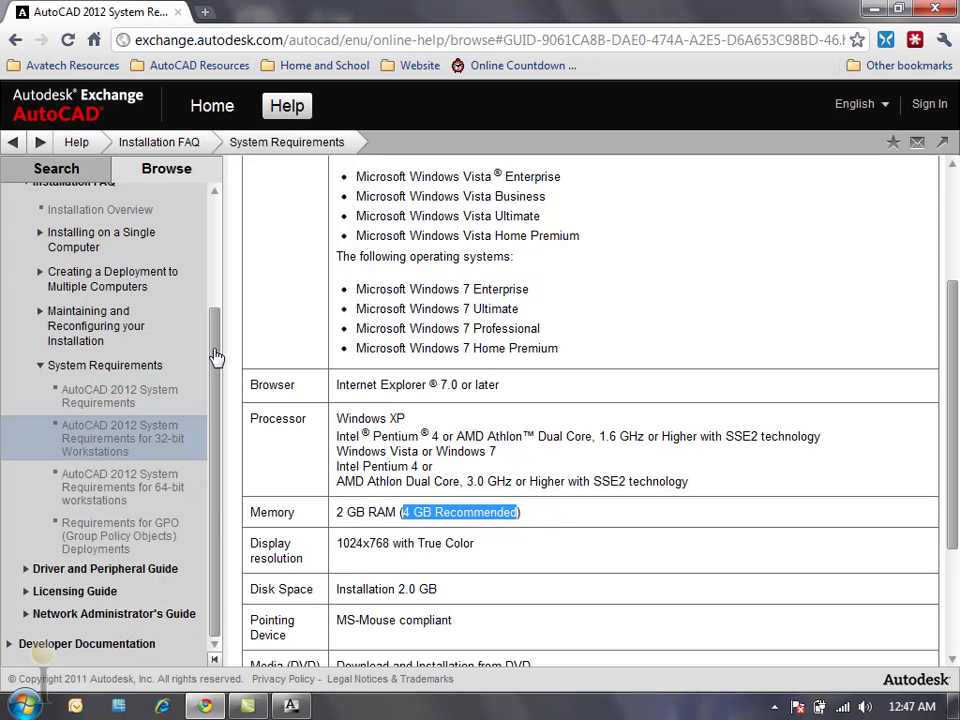
{"action": "left_click_drag", "start_coordinate": [214, 354], "coordinate": [212, 222]}
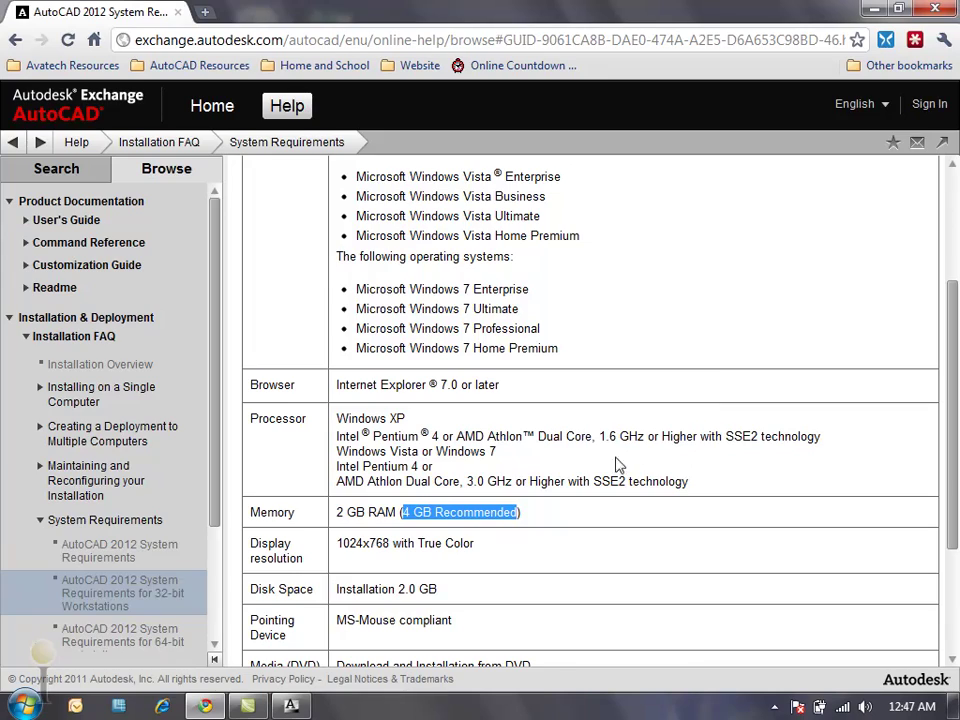
Step: Close the help browser, start Install on this computer and accept the licence agreement
{"action": "left_click", "coordinate": [937, 9]}
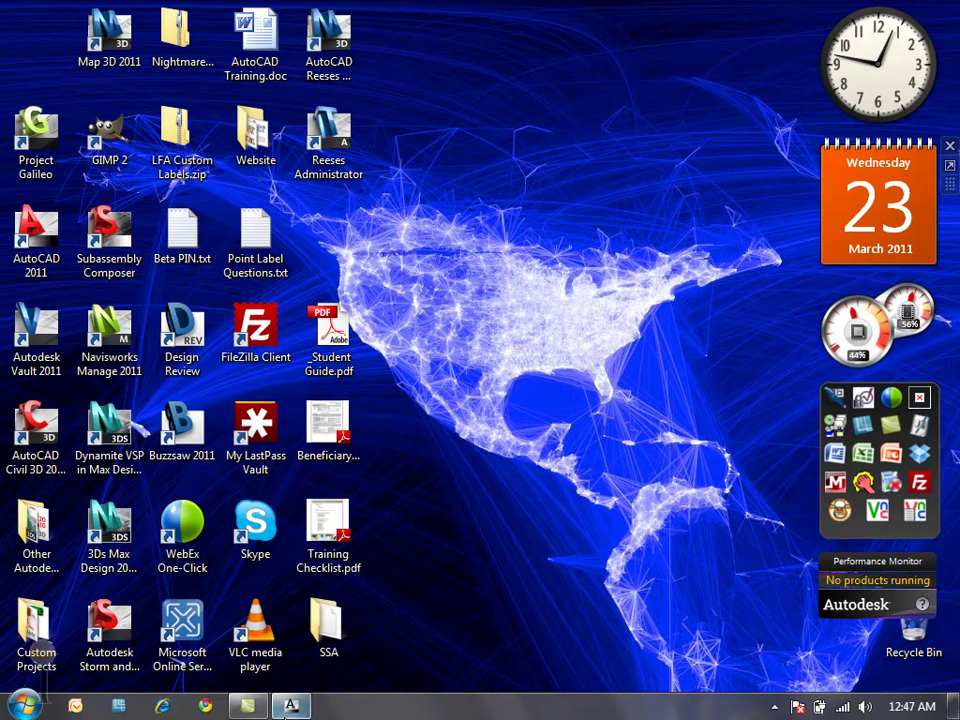
{"action": "left_click", "coordinate": [301, 631]}
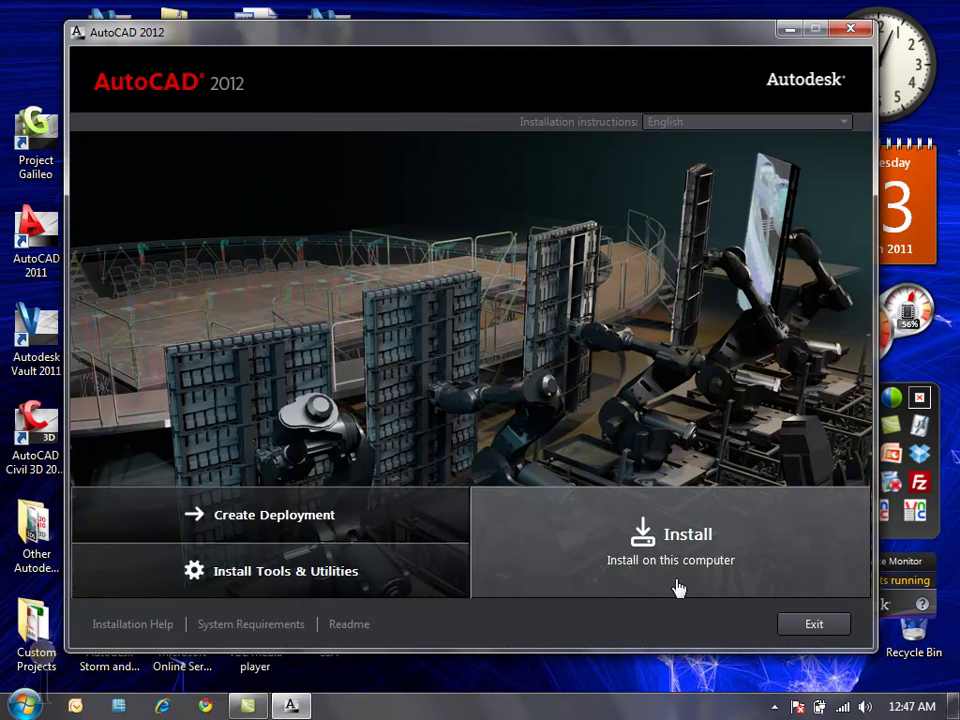
{"action": "left_click", "coordinate": [683, 550]}
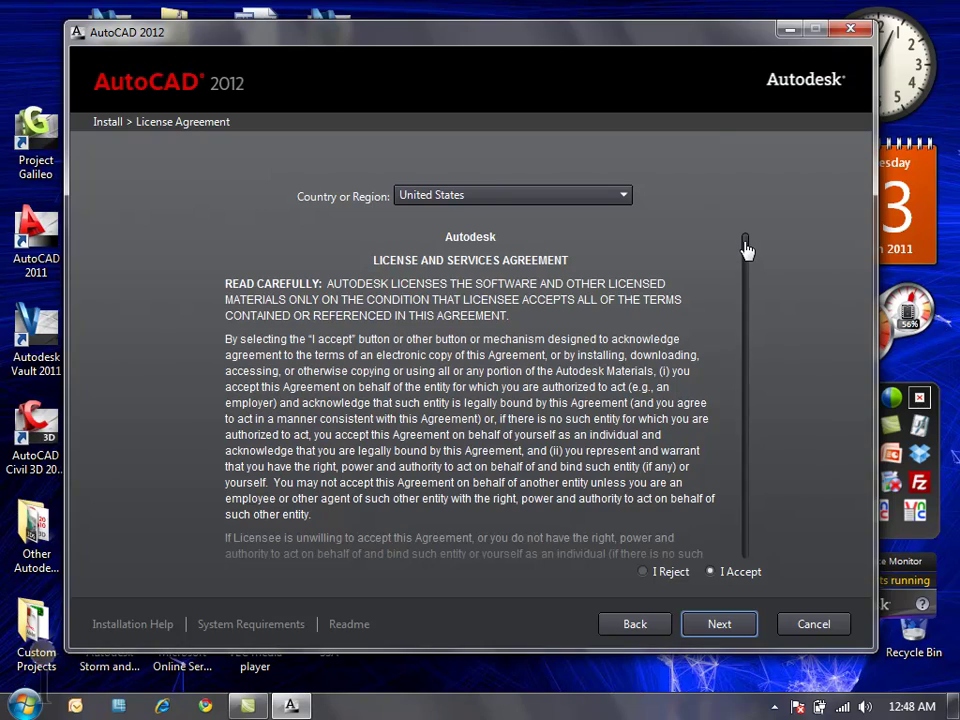
{"action": "left_click_drag", "start_coordinate": [745, 248], "coordinate": [745, 556]}
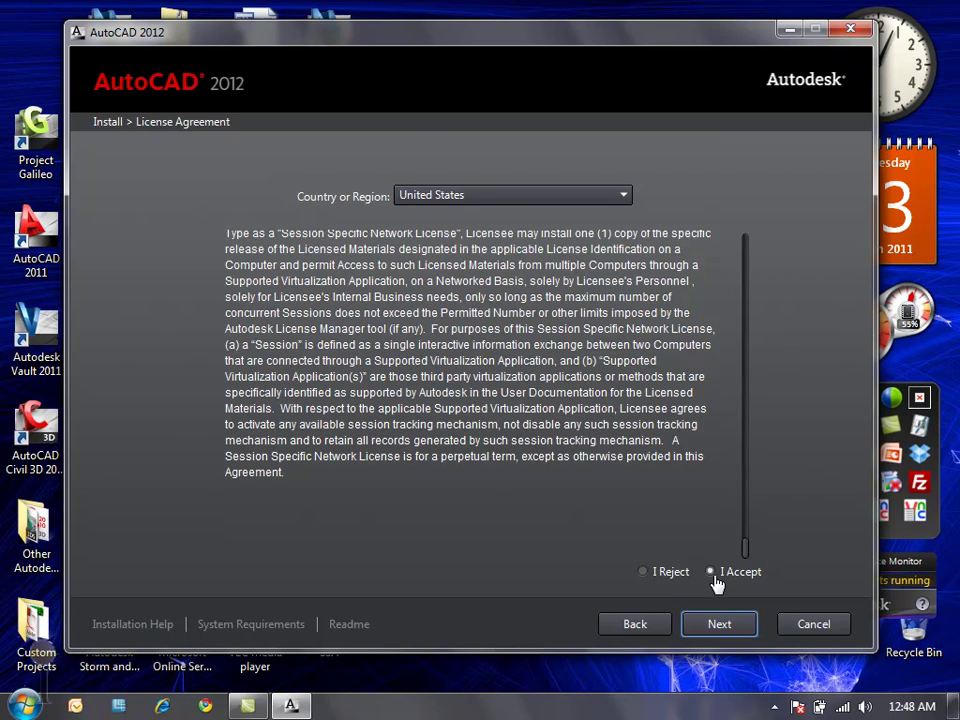
{"action": "left_click", "coordinate": [711, 573]}
Step: Advance to Product Information with a Stand-Alone licence and the 30-day trial selected
{"action": "left_click", "coordinate": [718, 624]}
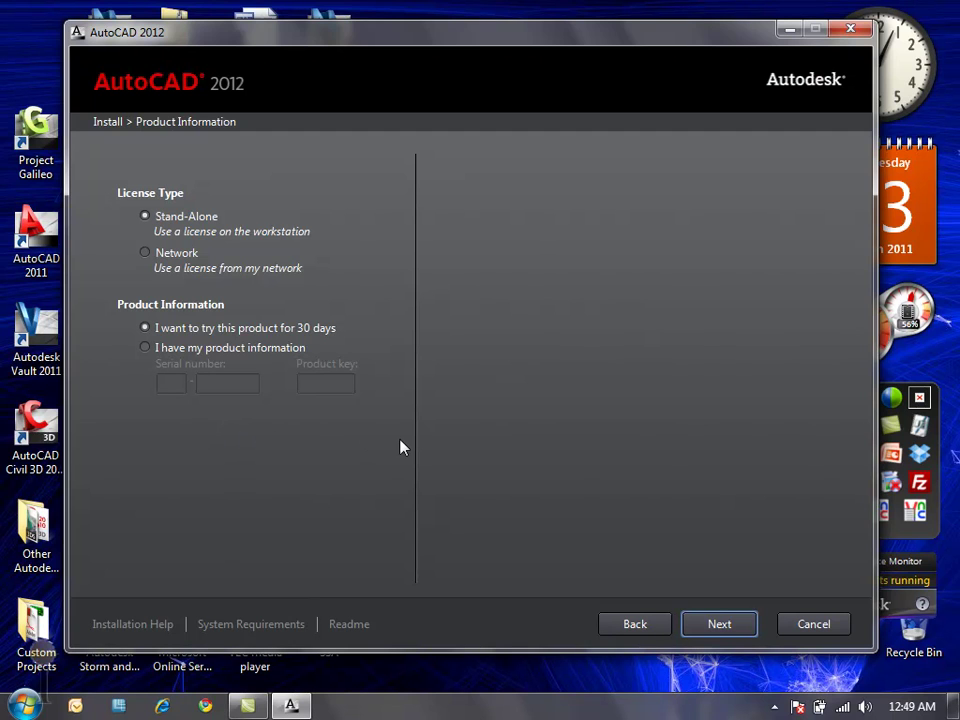
Step: Configure AutoCAD 2012 as a Typical install with Express Tools and a desktop shortcut, after briefly viewing Custom
{"action": "left_click", "coordinate": [720, 630]}
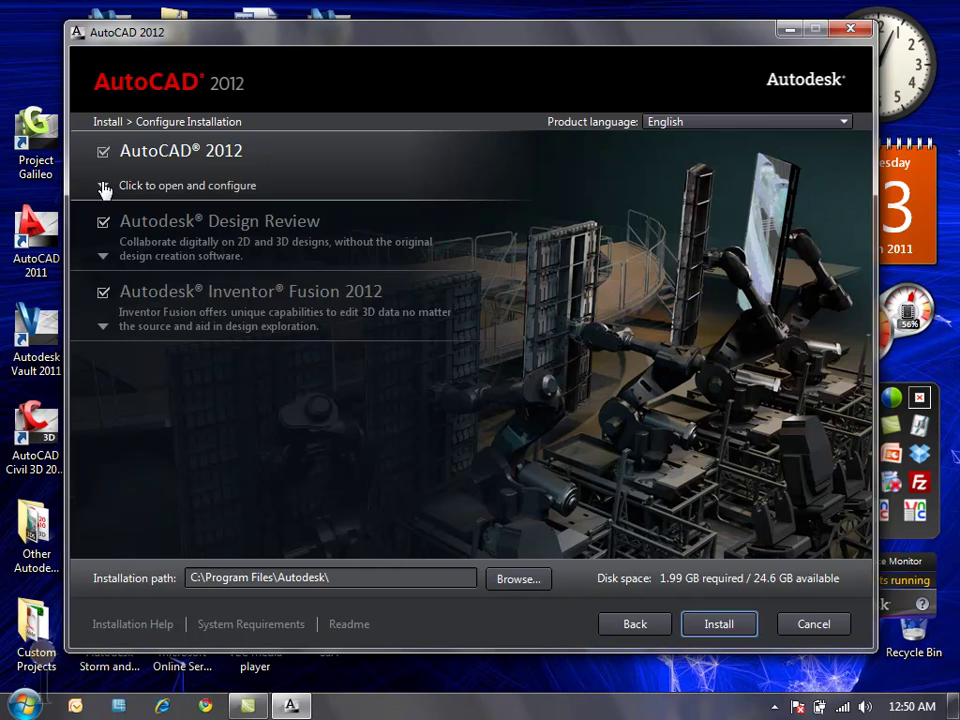
{"action": "left_click", "coordinate": [104, 189]}
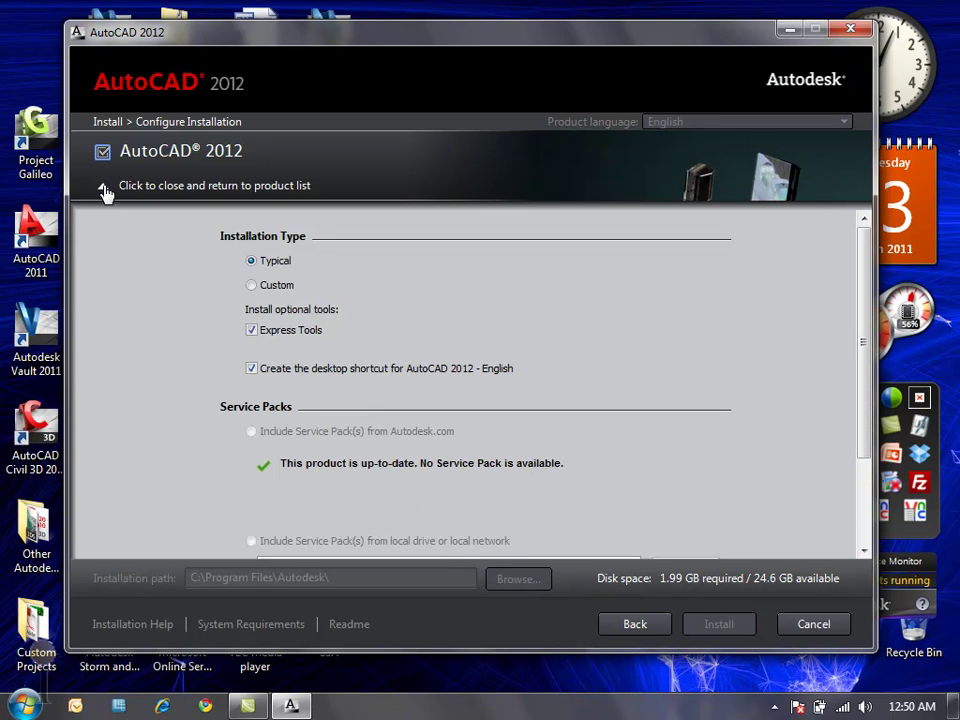
{"action": "left_click", "coordinate": [252, 285]}
{"action": "left_click_drag", "start_coordinate": [476, 356], "coordinate": [476, 425]}
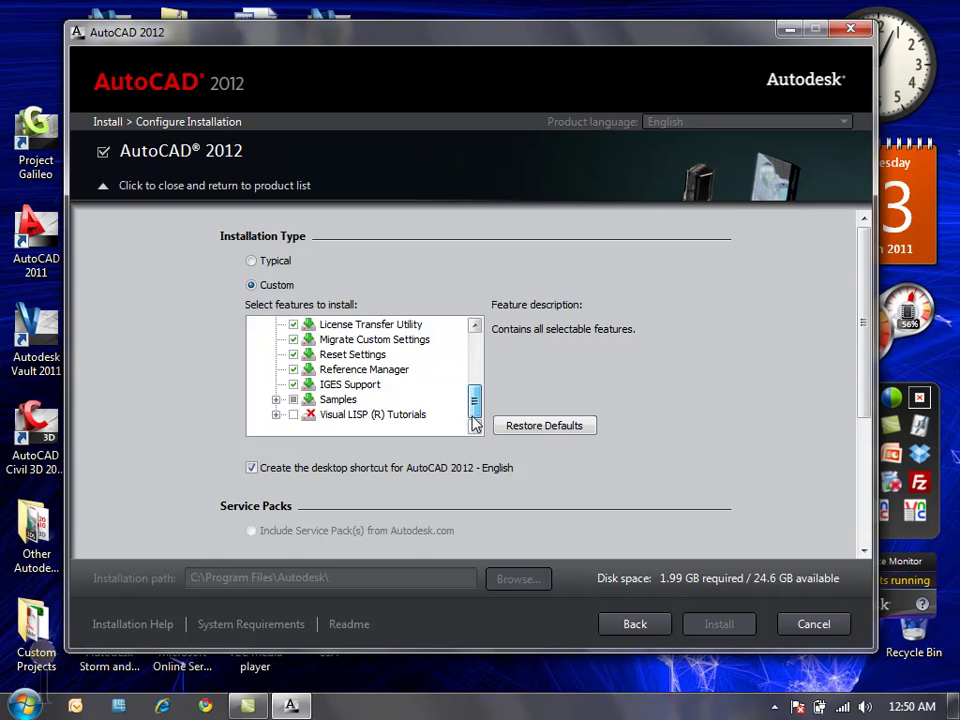
{"action": "left_click", "coordinate": [251, 265]}
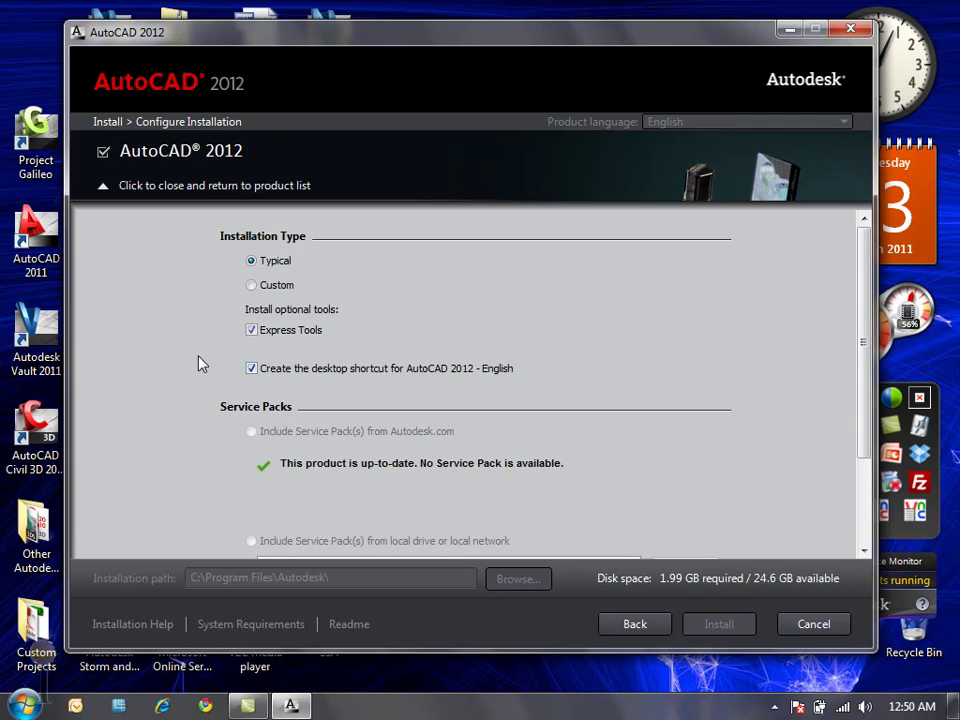
{"action": "scroll", "coordinate": [191, 336], "scroll_direction": "down", "scroll_amount": 3}
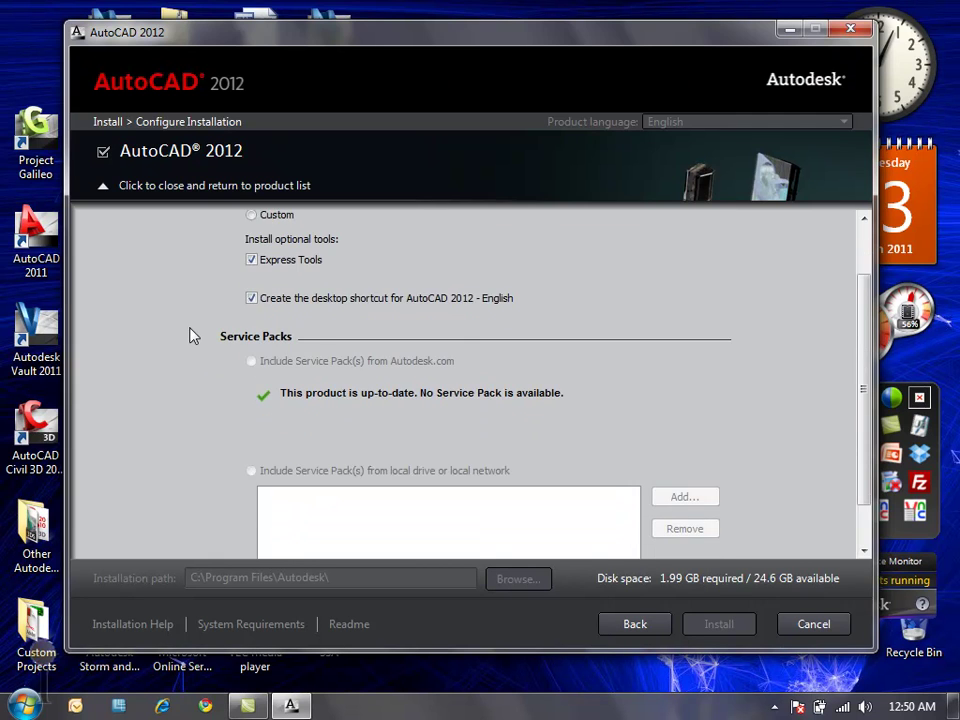
{"action": "scroll", "coordinate": [193, 333], "scroll_direction": "down", "scroll_amount": 1}
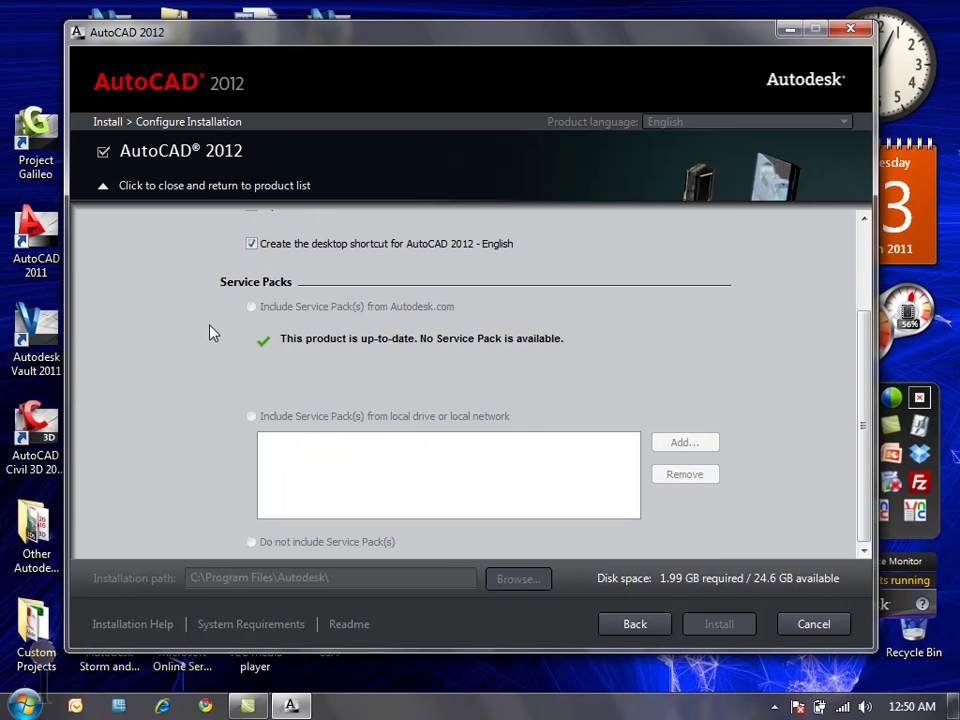
{"action": "left_click", "coordinate": [106, 190]}
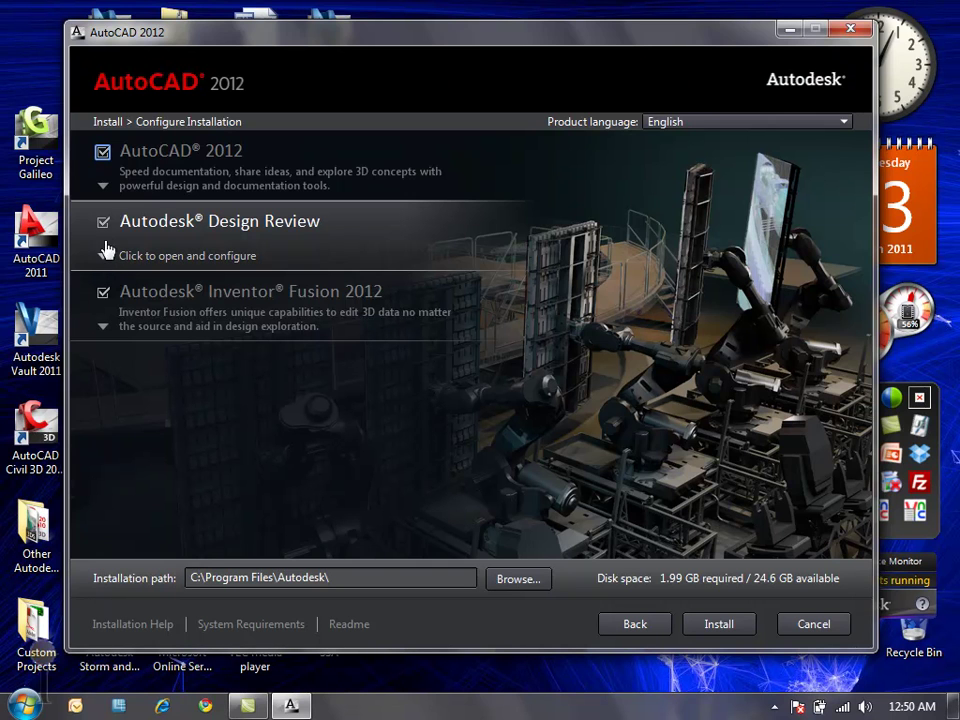
{"action": "left_click", "coordinate": [106, 255]}
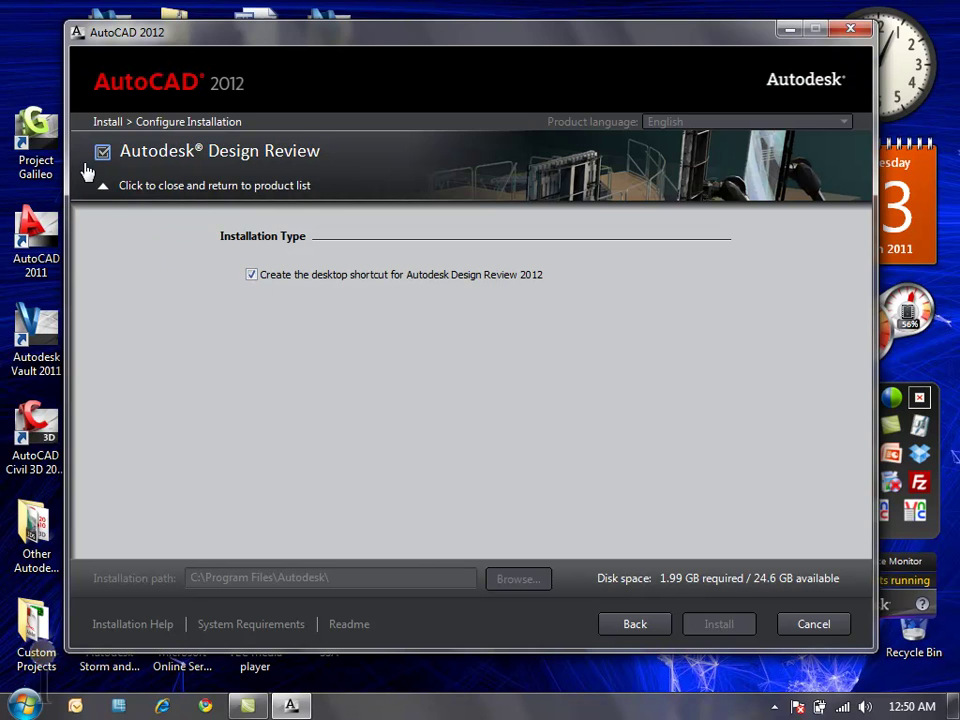
{"action": "left_click", "coordinate": [104, 186]}
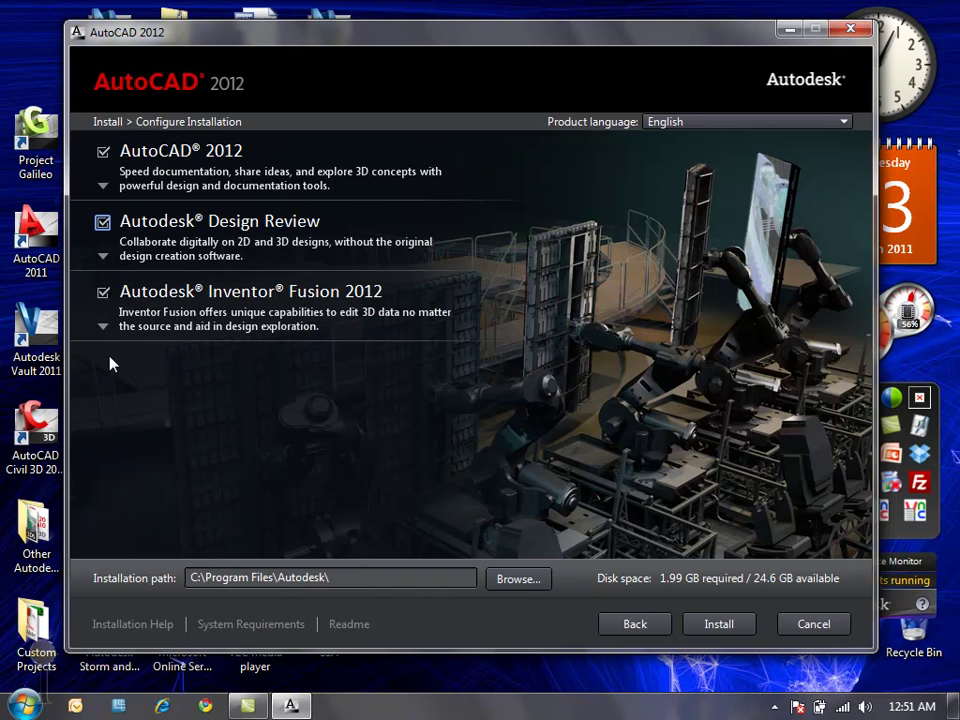
{"action": "left_click", "coordinate": [105, 330]}
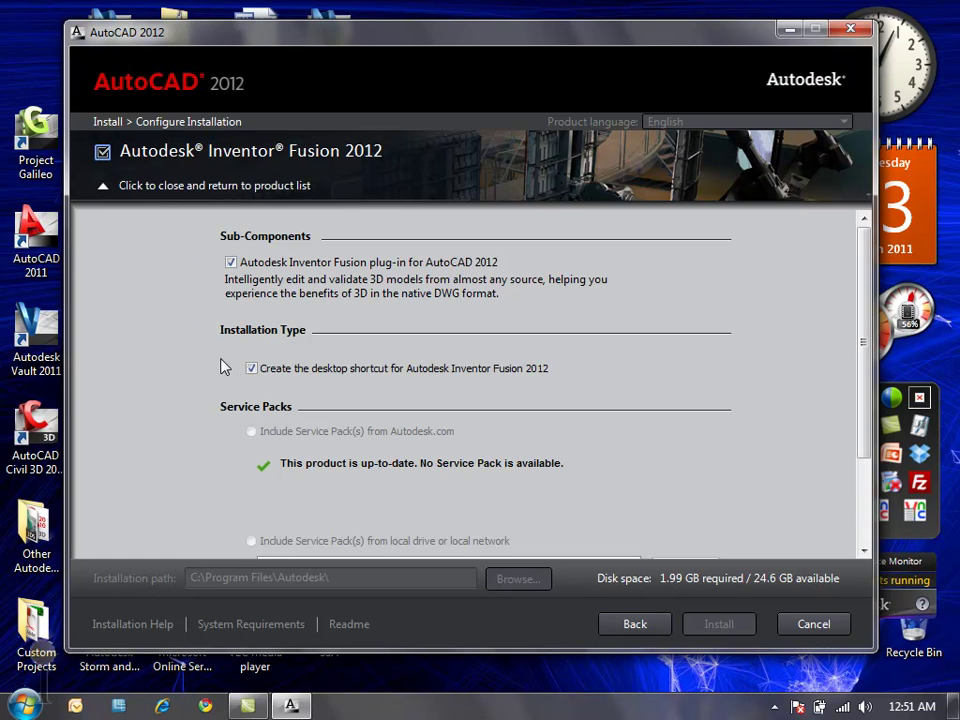
{"action": "scroll", "coordinate": [864, 375], "scroll_direction": "down", "scroll_amount": 3}
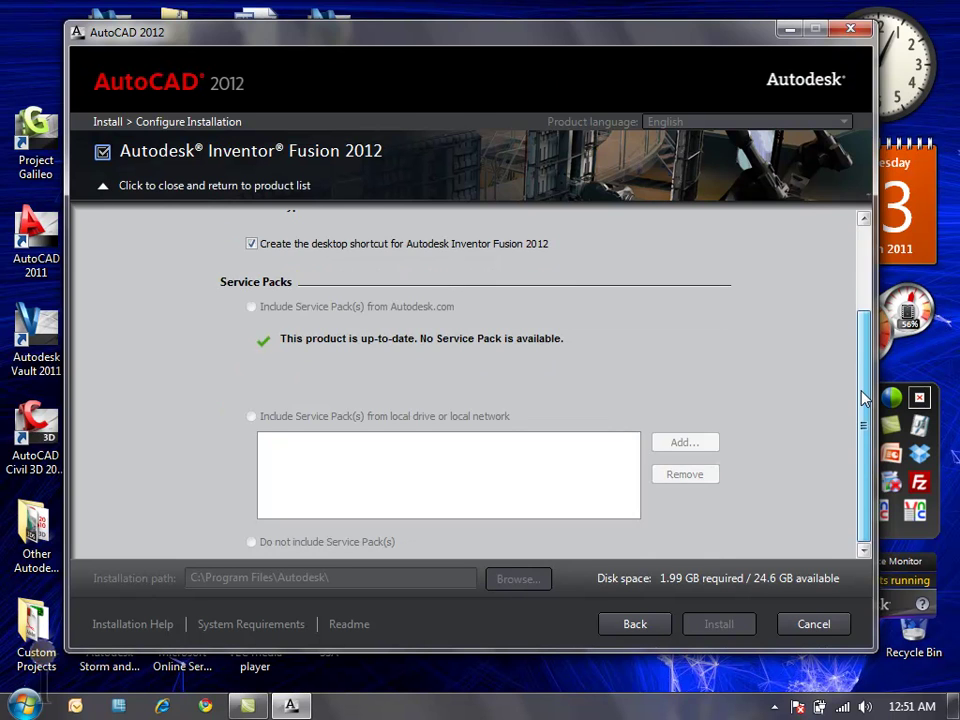
{"action": "scroll", "coordinate": [864, 380], "scroll_direction": "up", "scroll_amount": 3}
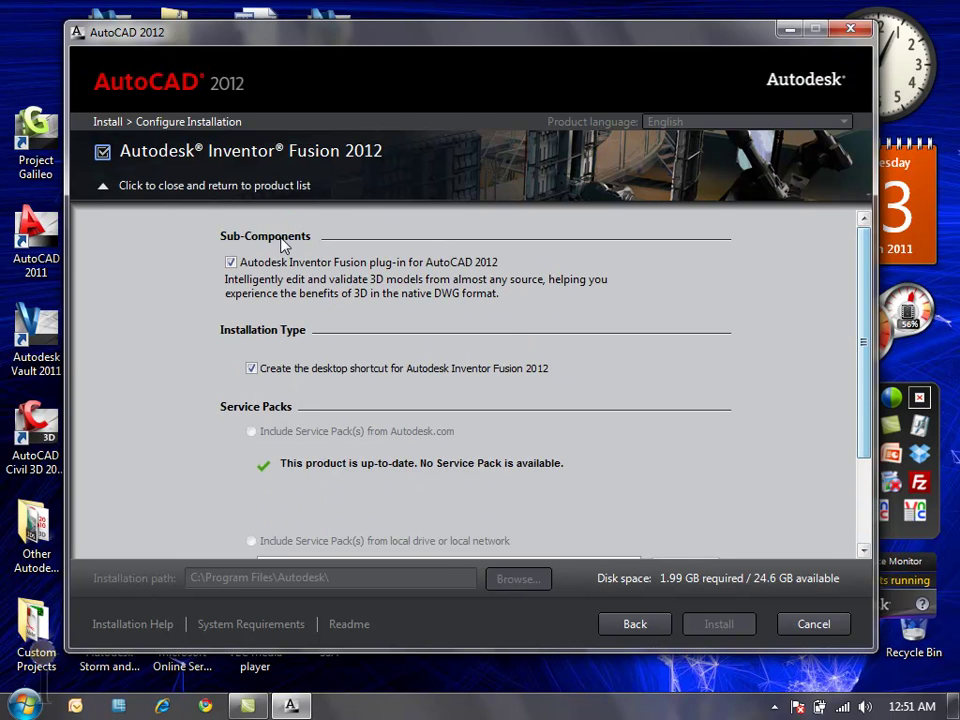
{"action": "left_click", "coordinate": [104, 196]}
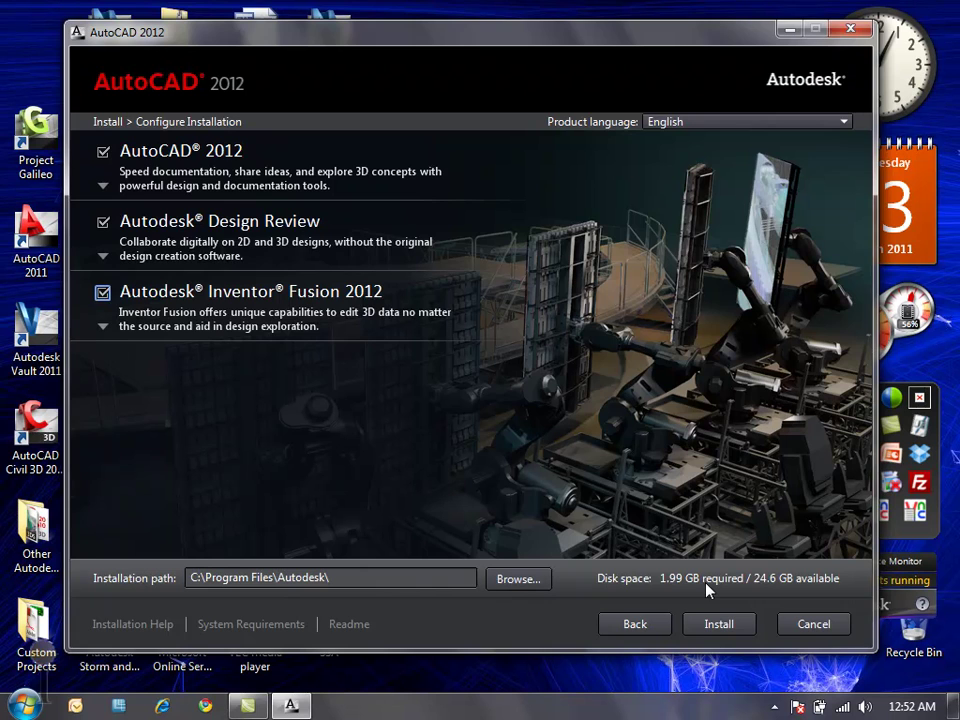
Step: Install AutoCAD 2012, Design Review, Inventor Fusion 2012 and its AutoCAD plug-in until Installation Complete
{"action": "left_click", "coordinate": [718, 625]}
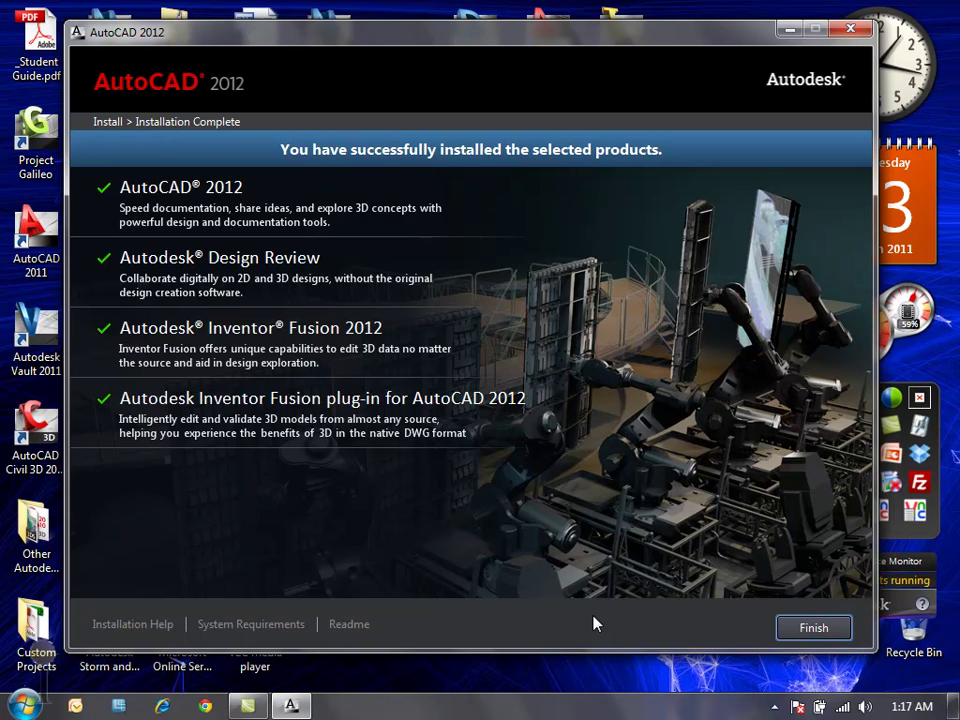
Step: Finish the installer, postpone the restart, and select the three new product shortcuts on the desktop
{"action": "left_click", "coordinate": [810, 628]}
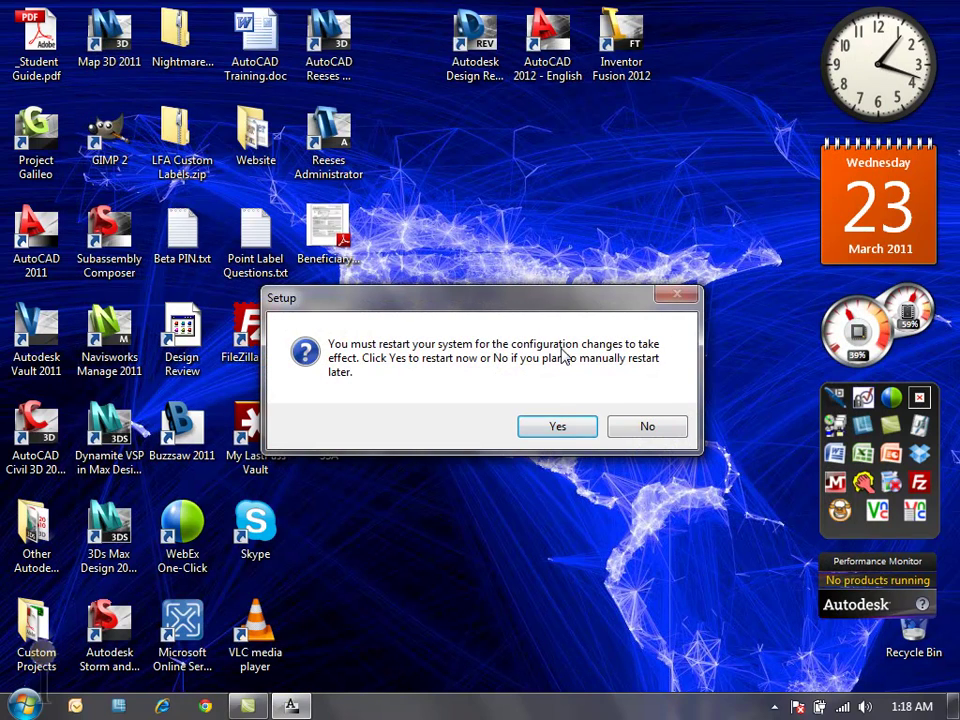
{"action": "left_click", "coordinate": [630, 432]}
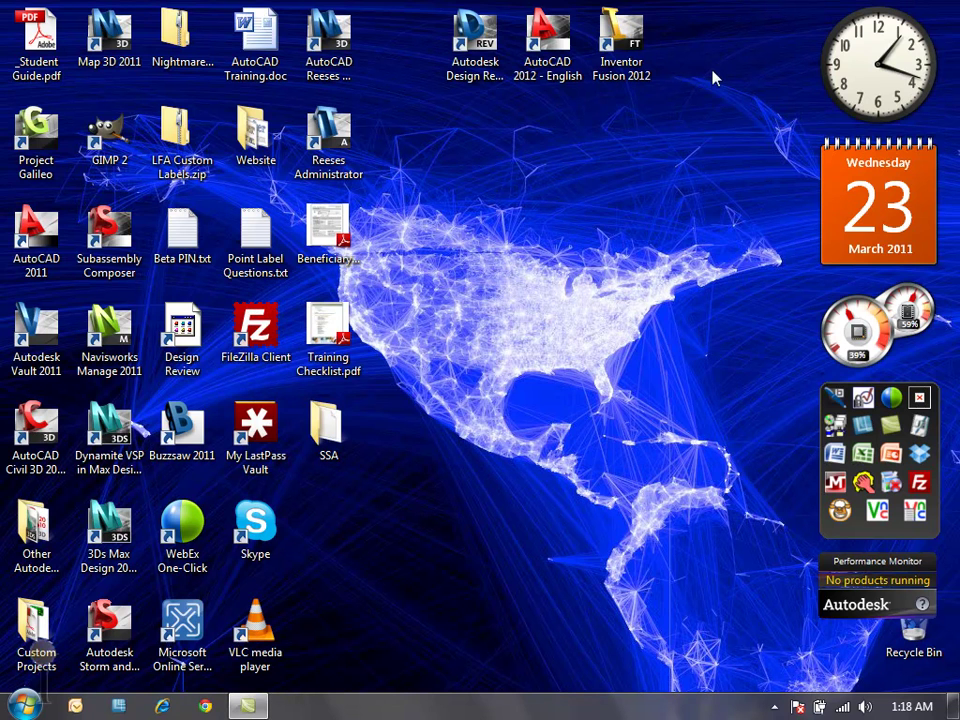
{"action": "left_click_drag", "start_coordinate": [669, 128], "coordinate": [434, 12]}
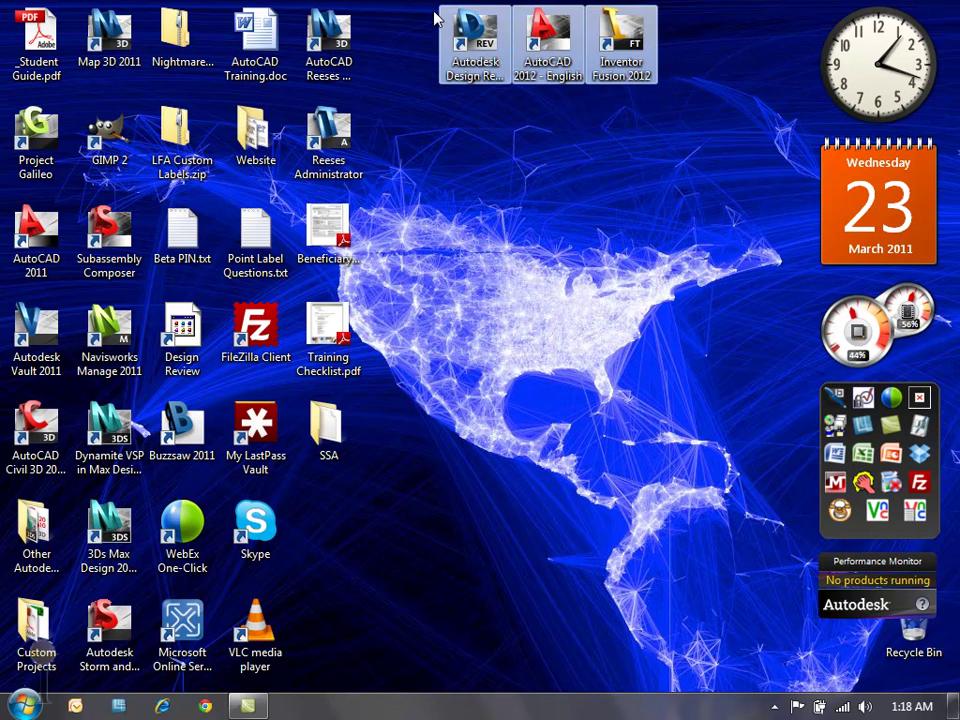